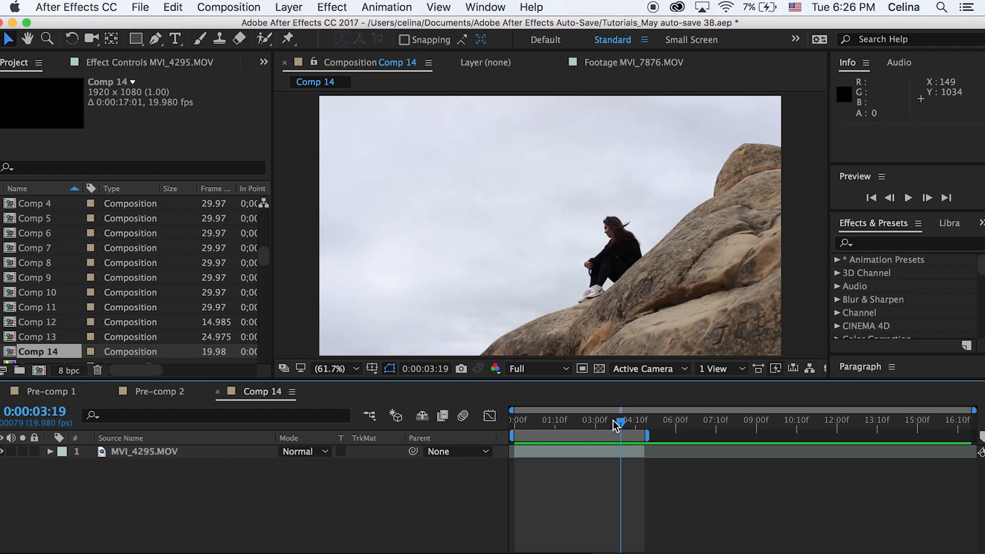
# Preview the MVI_4295.MOV rock footage from frame 0, then show its Effect Controls
pyautogui.press('Home')
pyautogui.press('space')
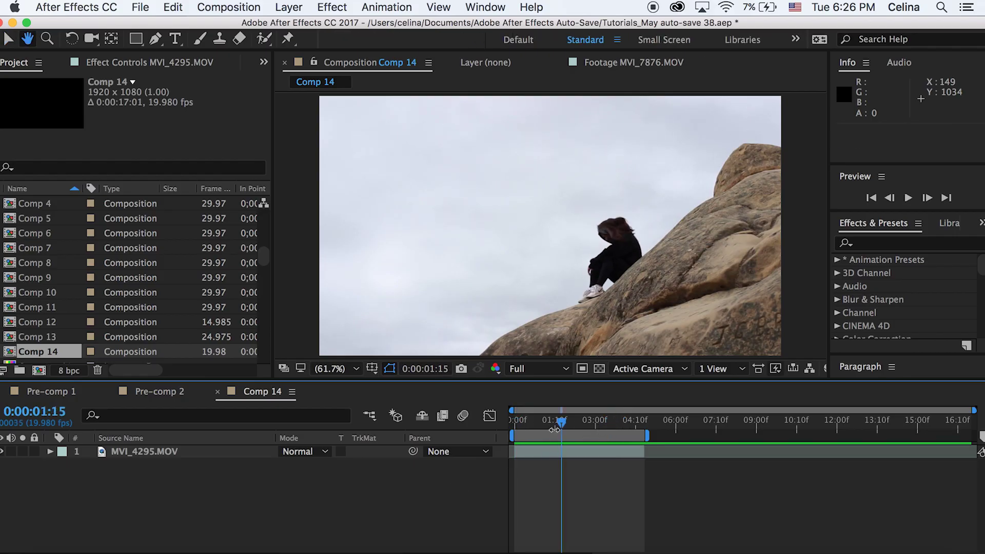
pyautogui.press('space')
pyautogui.click(141, 63)
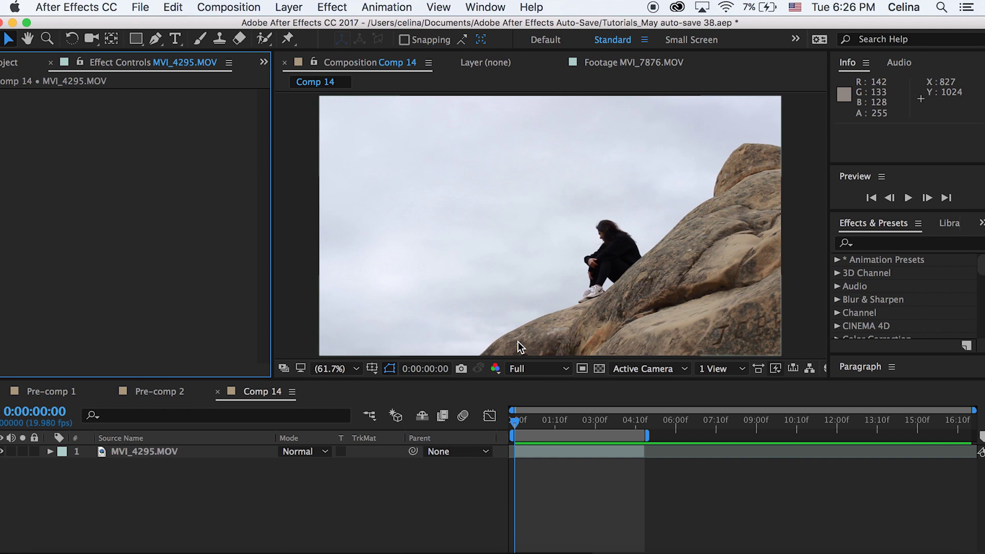
pyautogui.click(615, 521)
# Set up the Pen tool with RotoBezier, no fill and a 12 px stroke; start at the rock's bottom
pyautogui.click(156, 40)
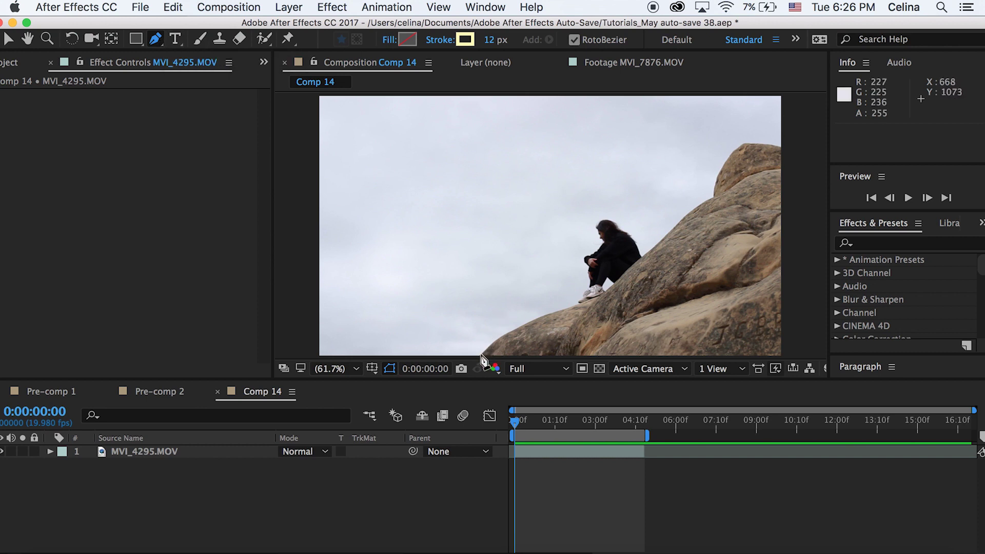
pyautogui.click(574, 40)
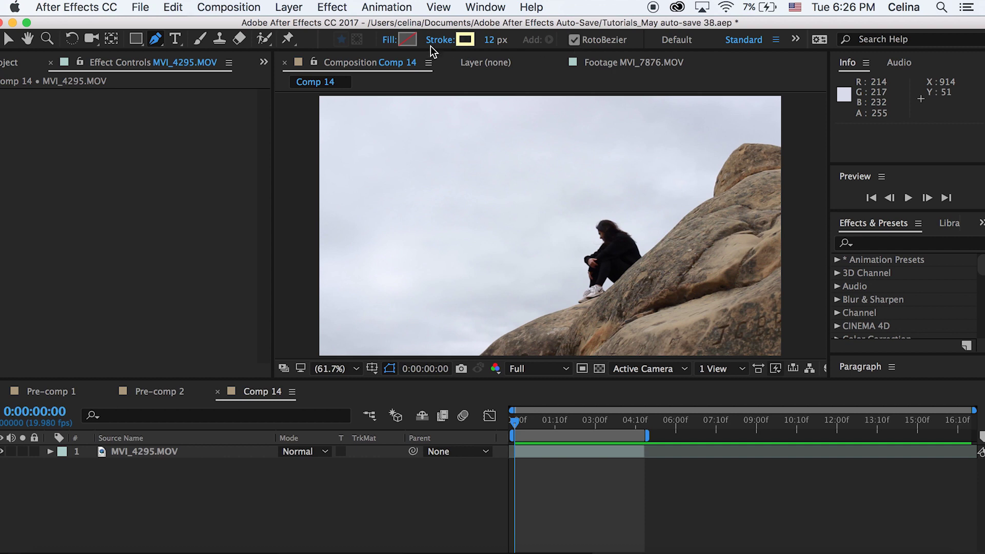
pyautogui.click(389, 40)
pyautogui.click(461, 343)
pyautogui.click(478, 356)
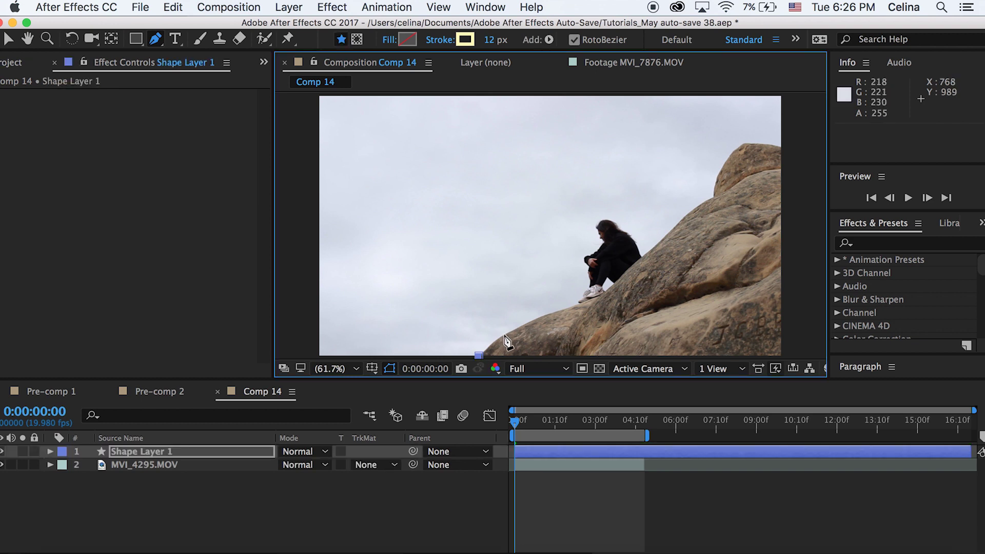
# Trace the path from the rock's bottom edge up the ridge past the sitting person
pyautogui.click(504, 334)
pyautogui.click(531, 321)
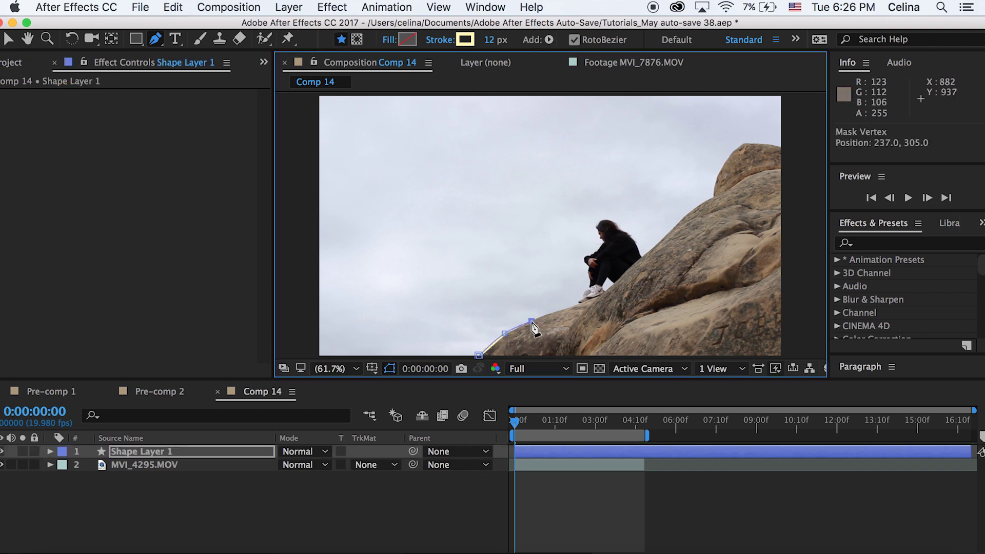
pyautogui.click(567, 308)
pyautogui.click(607, 290)
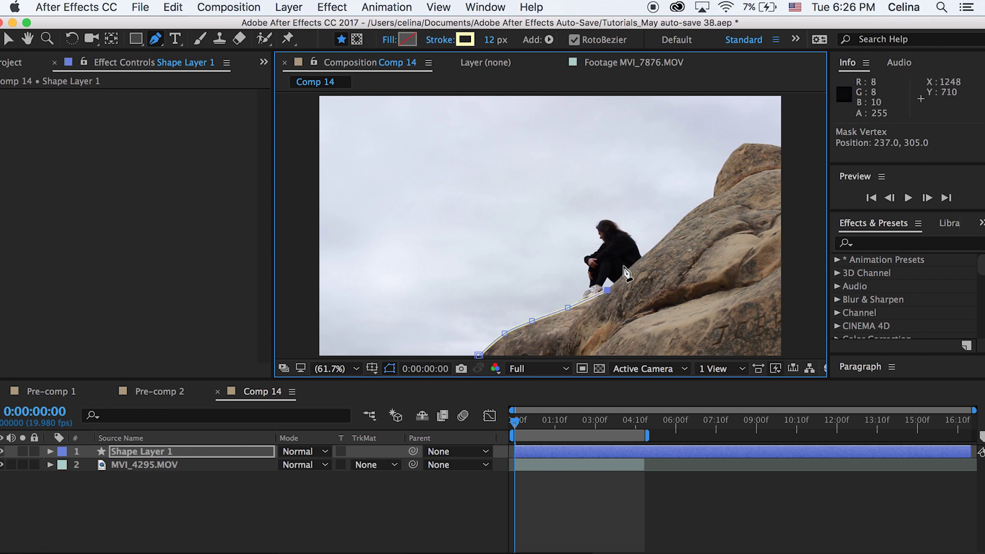
pyautogui.click(635, 260)
pyautogui.click(686, 211)
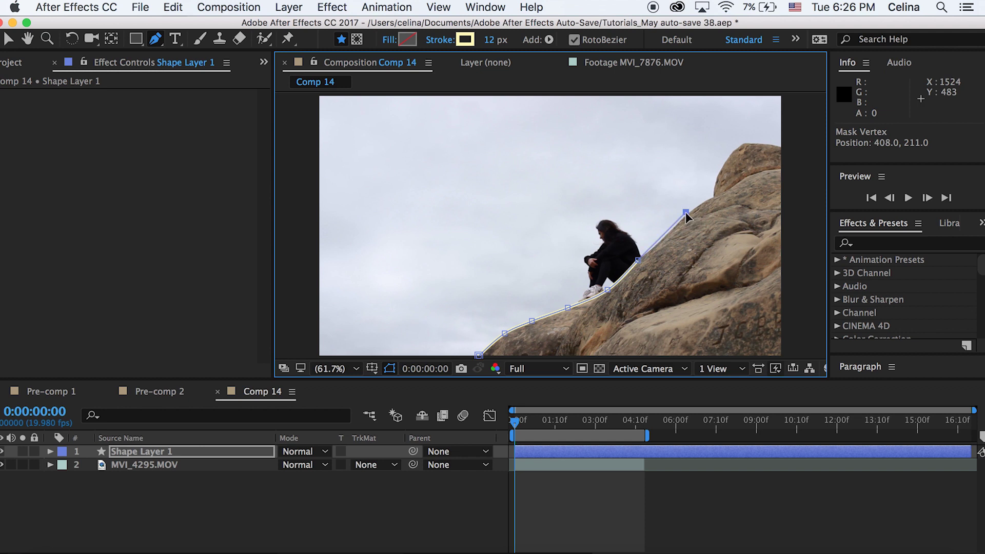
pyautogui.click(713, 196)
# Continue the path over the rock's summit to the frame's right edge and finish drawing
pyautogui.click(726, 161)
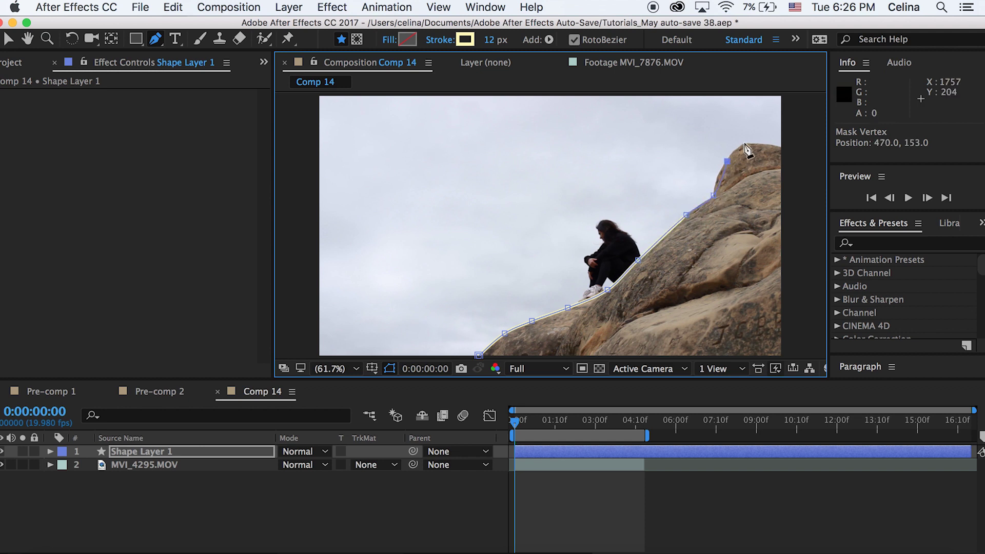
pyautogui.click(714, 181)
pyautogui.click(731, 151)
pyautogui.click(745, 142)
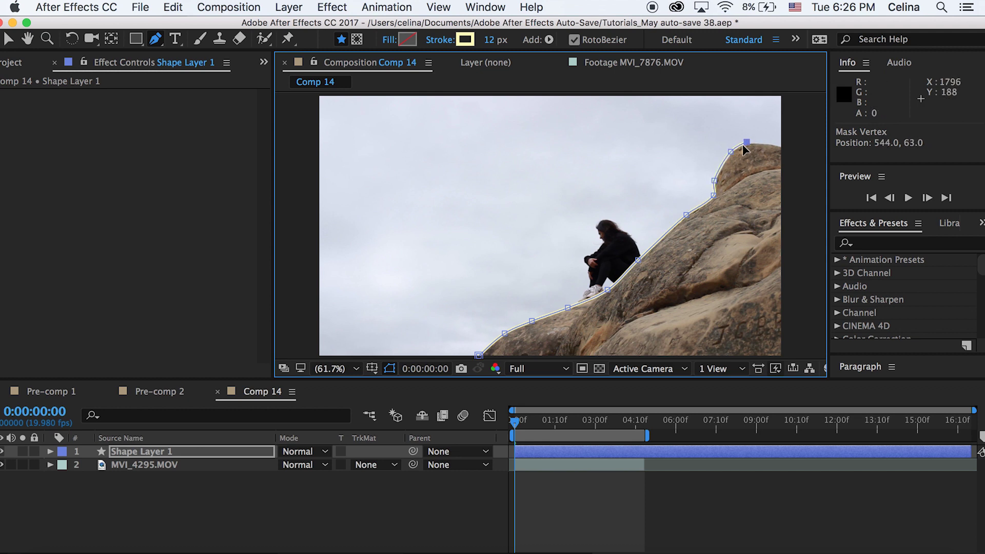
pyautogui.click(785, 148)
pyautogui.click(9, 38)
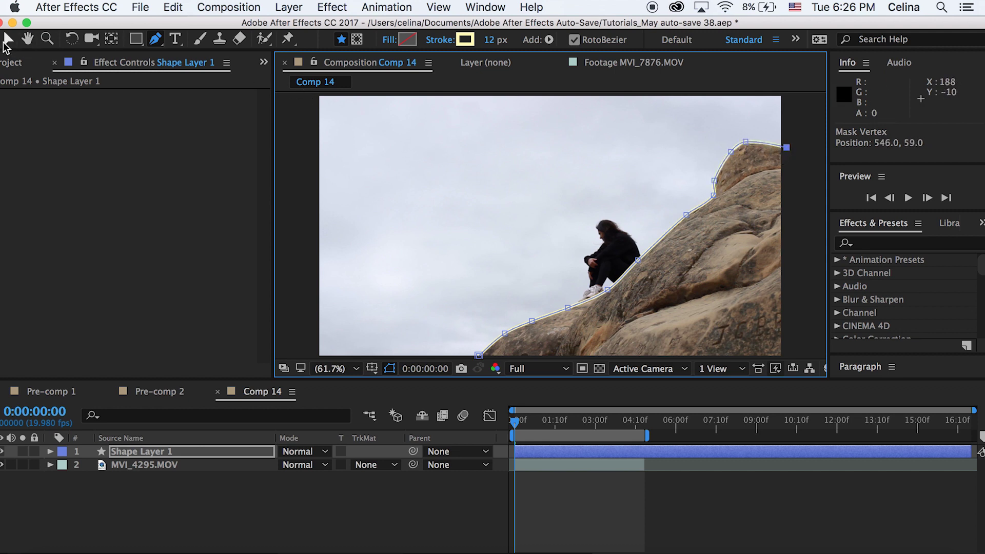
pyautogui.click(50, 451)
# Add a Trim Paths operator to Shape Layer 1's contents
pyautogui.click(63, 465)
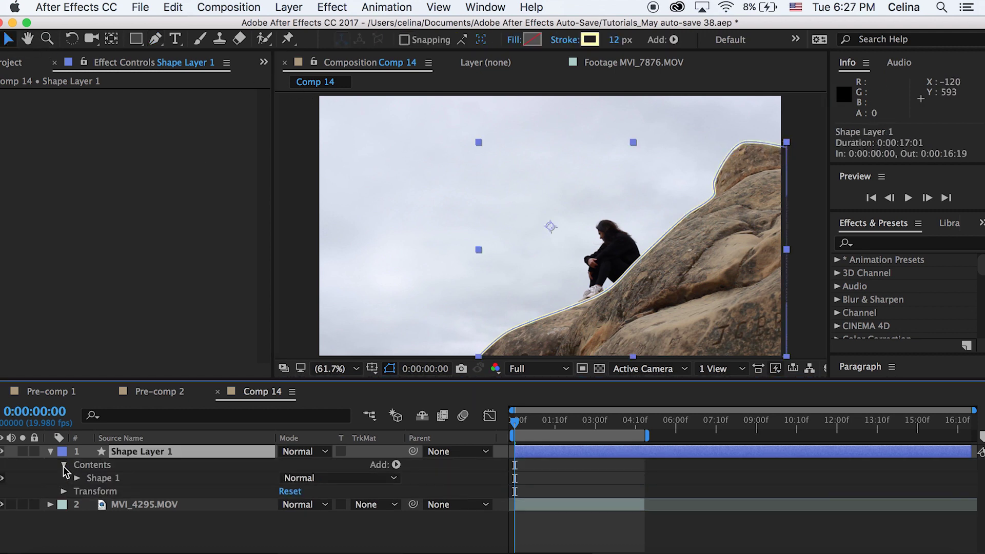
pyautogui.click(78, 477)
pyautogui.click(134, 464)
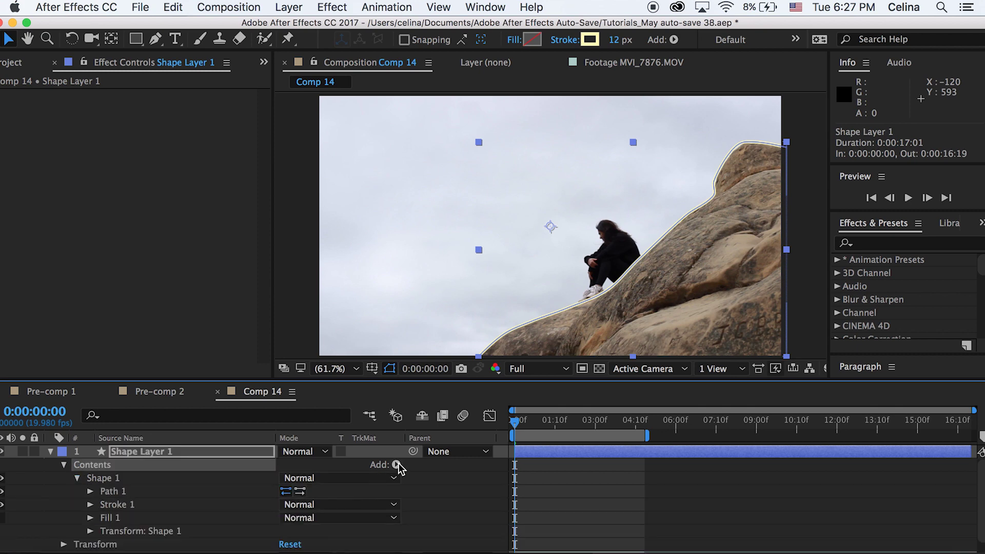
pyautogui.click(396, 465)
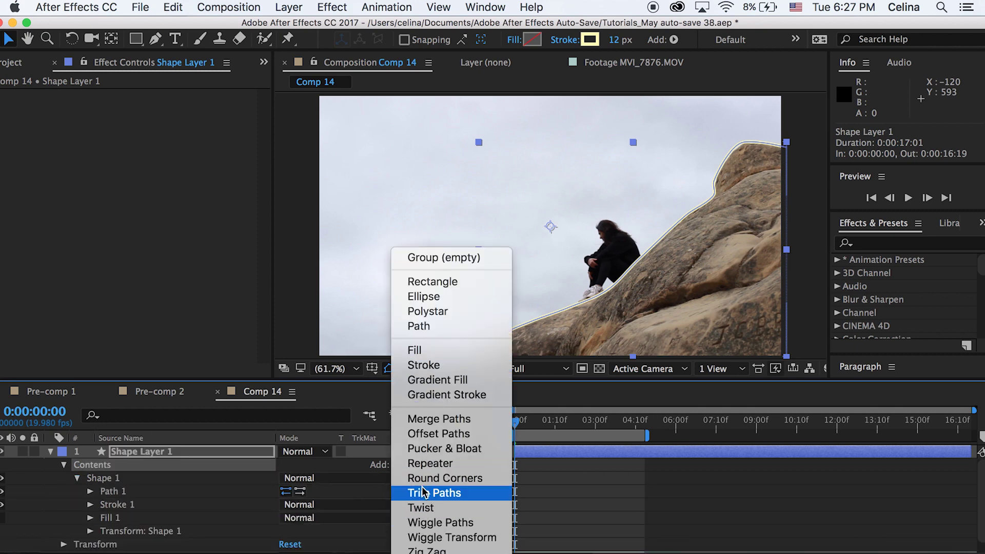
pyautogui.click(432, 493)
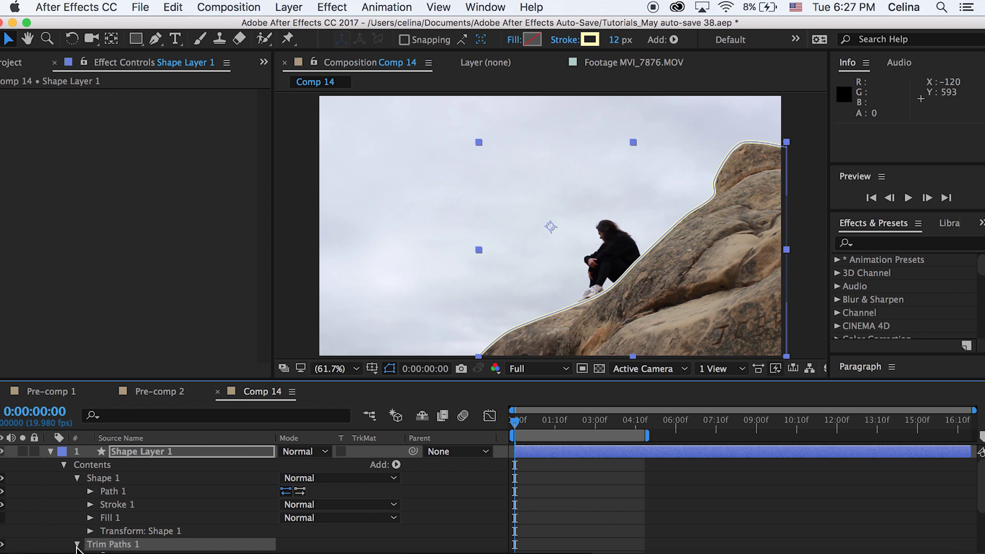
# Keyframe Trim Paths Start at 0% on frame 9 and 100% on frame 0, then preview
pyautogui.scroll(-5, 205, 484)
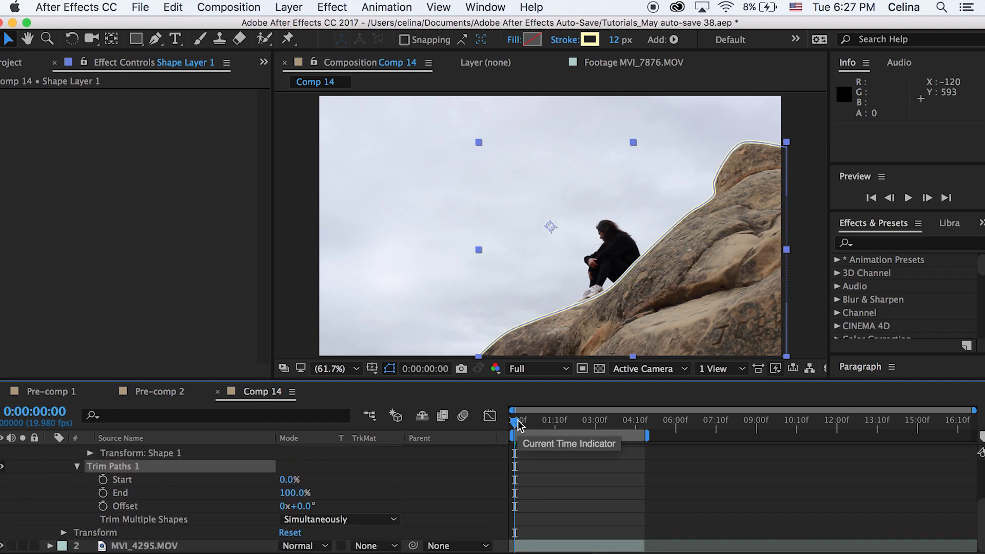
pyautogui.moveTo(517, 423)
pyautogui.mouseDown()
pyautogui.moveTo(536, 424)
pyautogui.moveTo(527, 424)
pyautogui.mouseUp()
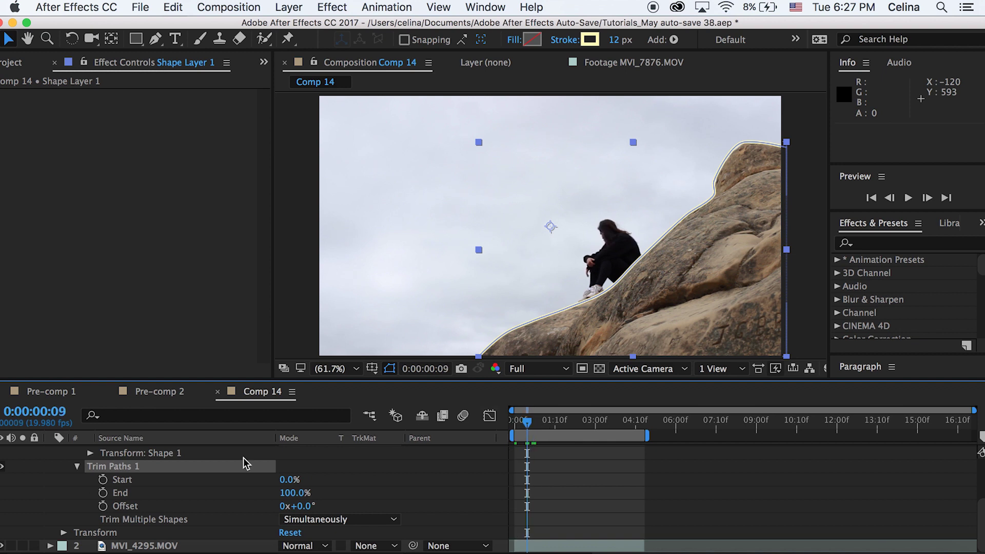
pyautogui.click(103, 480)
pyautogui.moveTo(526, 428); pyautogui.dragTo(514, 429)
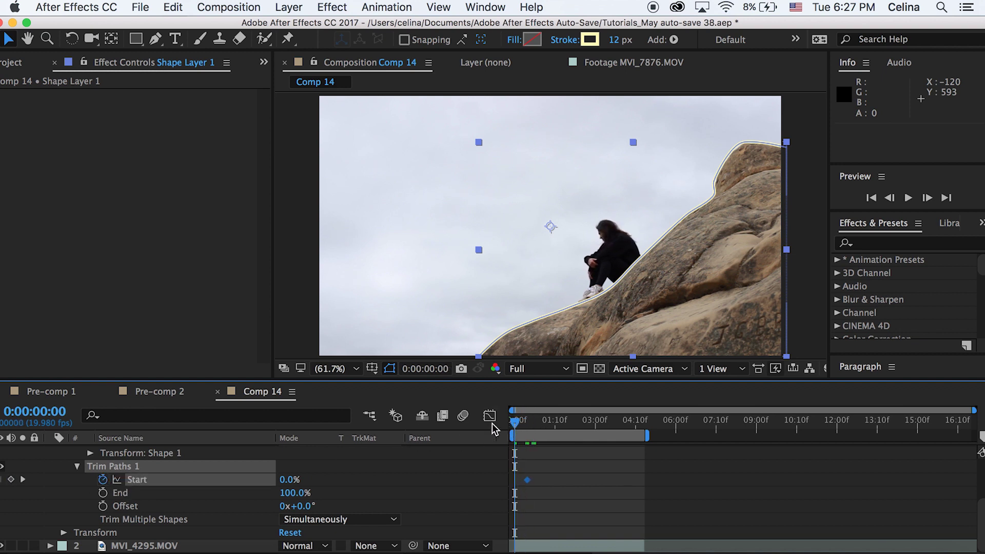
pyautogui.moveTo(294, 469)
pyautogui.mouseDown()
pyautogui.moveTo(349, 476)
pyautogui.moveTo(317, 477)
pyautogui.moveTo(395, 461)
pyautogui.mouseUp()
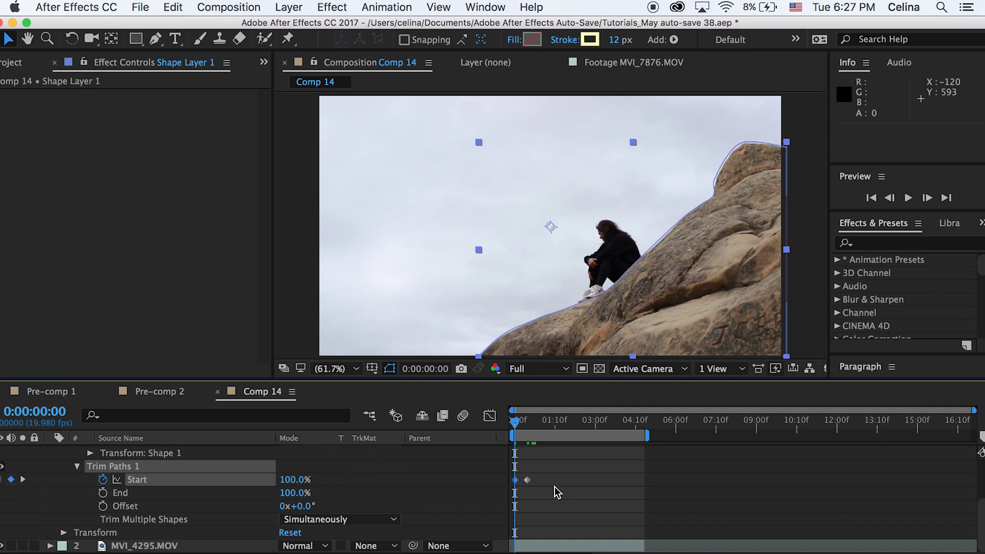
pyautogui.press('space')
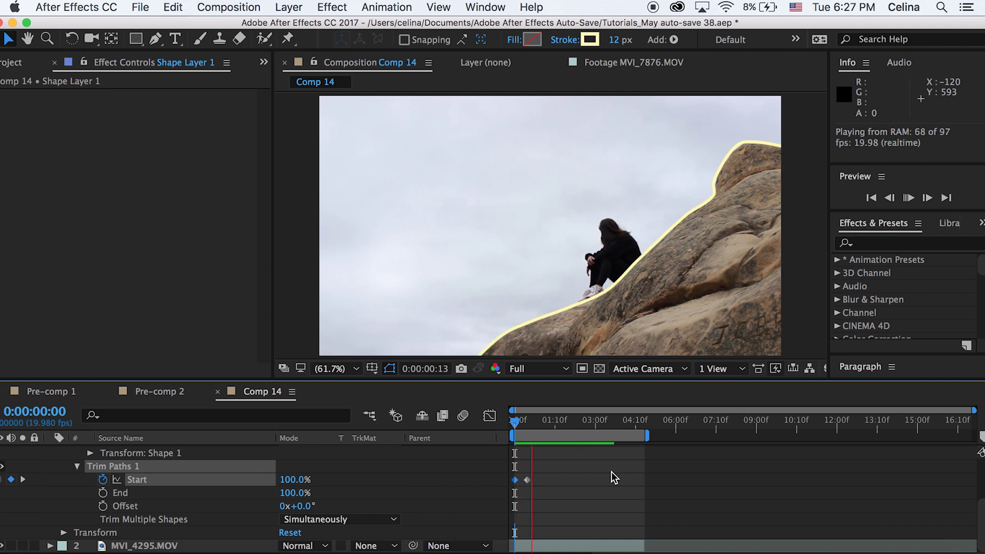
pyautogui.press('space')
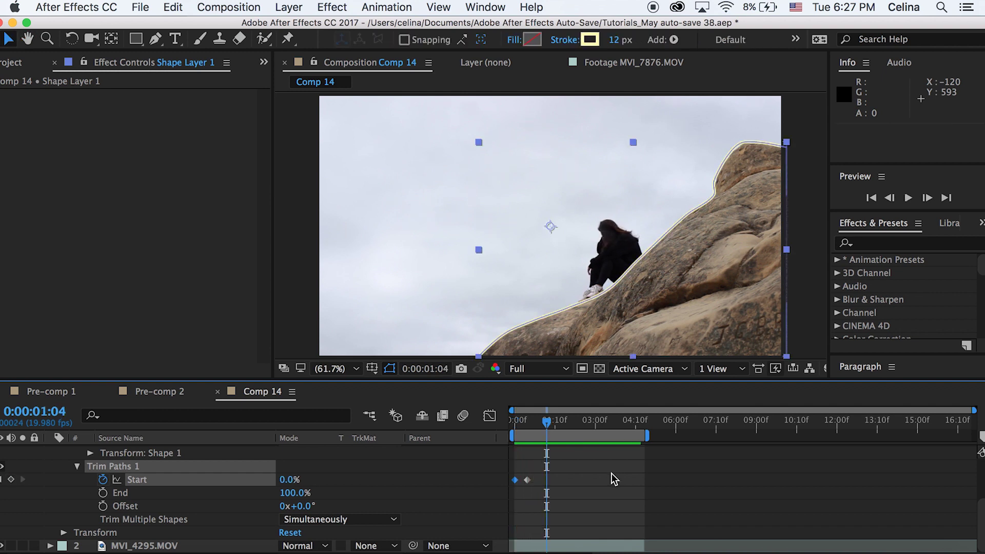
pyautogui.scroll(3, 610, 475)
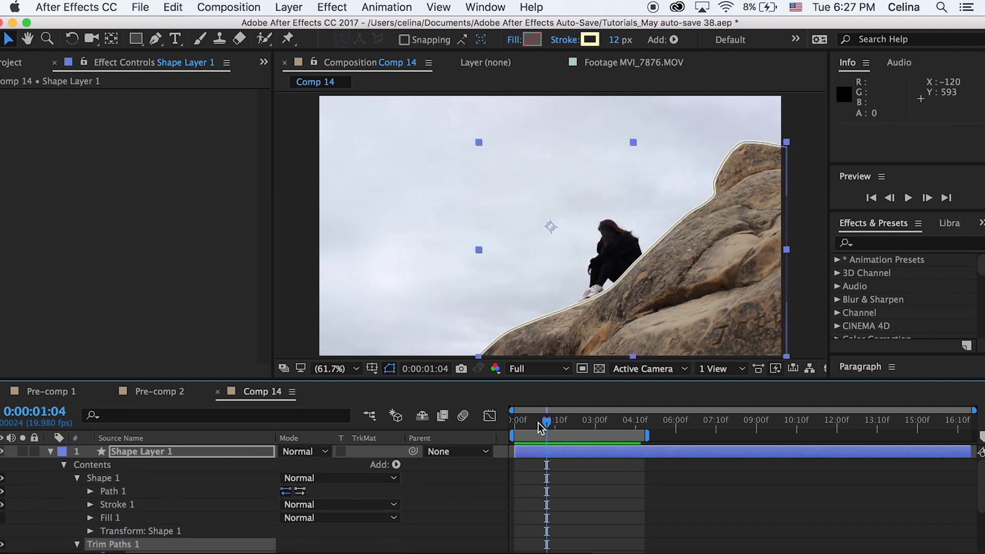
pyautogui.moveTo(539, 423); pyautogui.dragTo(395, 428)
pyautogui.click(50, 452)
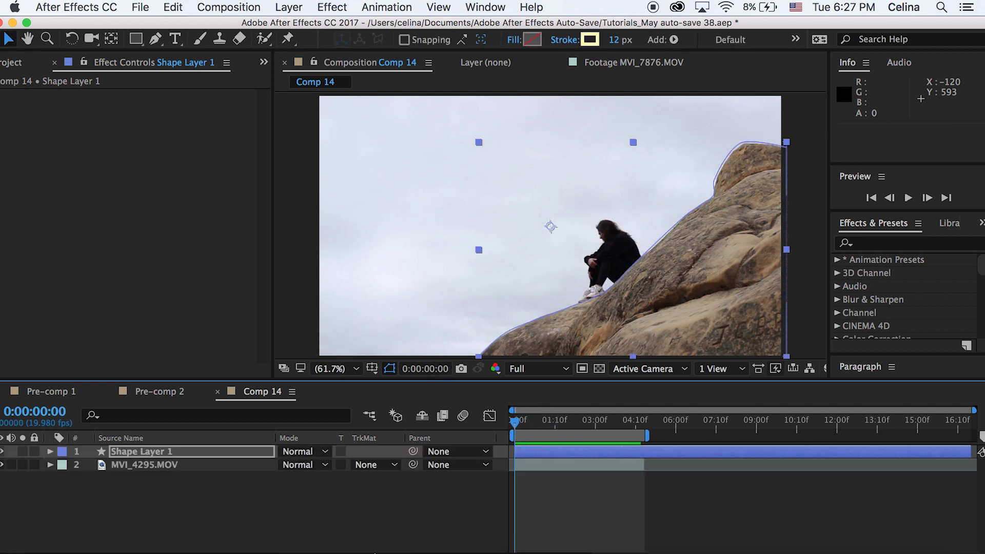
# Deselect Shape Layer 1 so no layer in Comp 14 is selected
pyautogui.click(527, 500)
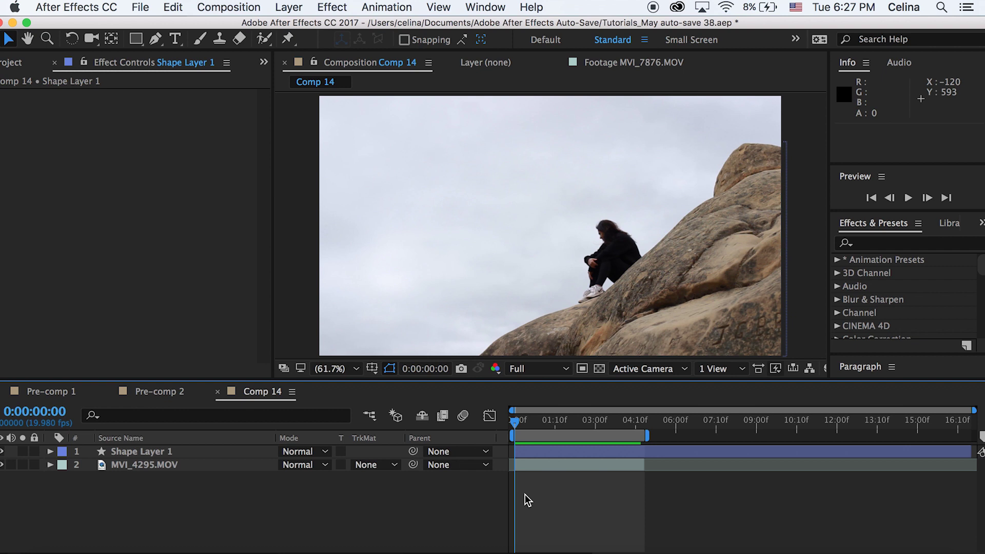
pyautogui.press('super+a')
pyautogui.click(523, 497)
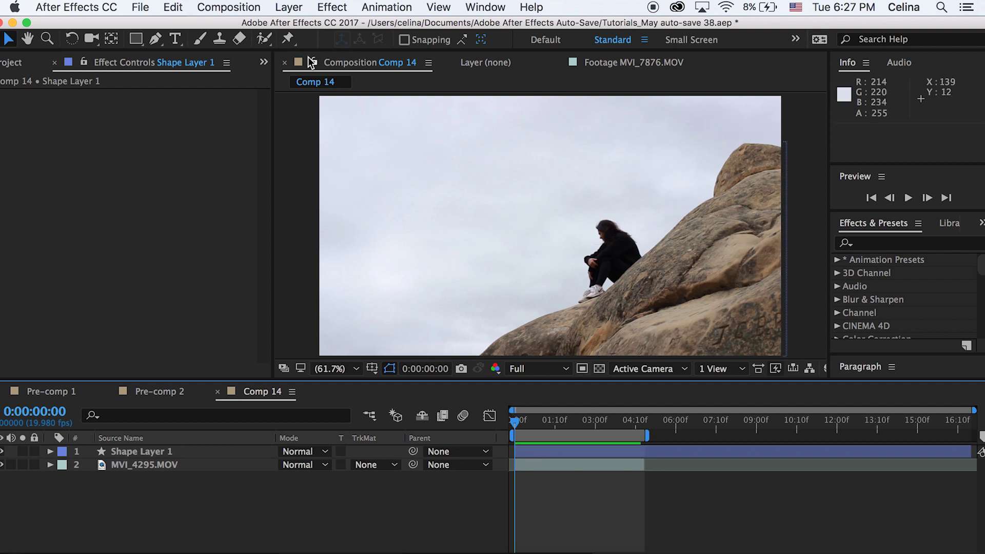
# Draw a small star with the Star Tool in the upper-left sky
pyautogui.moveTo(136, 38); pyautogui.dragTo(172, 101)
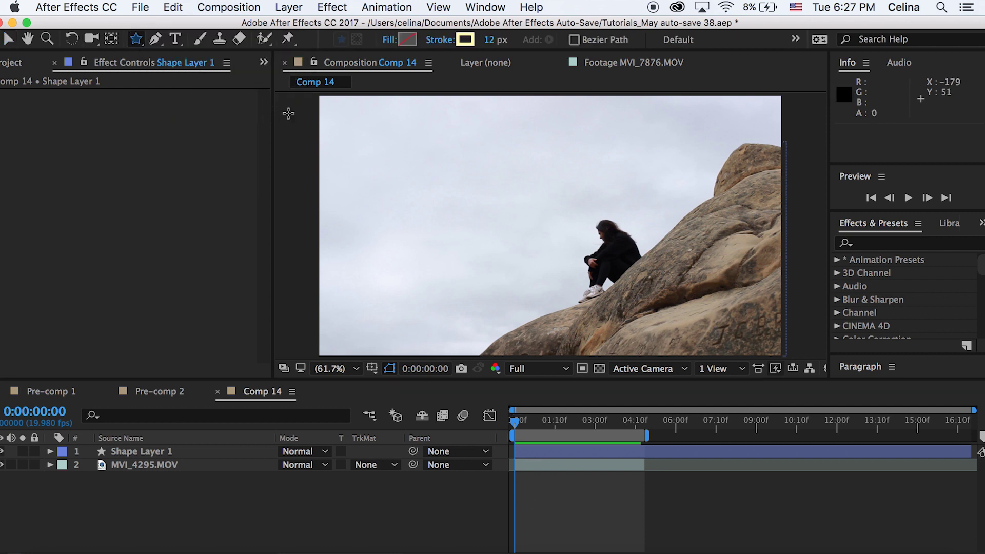
pyautogui.moveTo(354, 153); pyautogui.dragTo(367, 150)
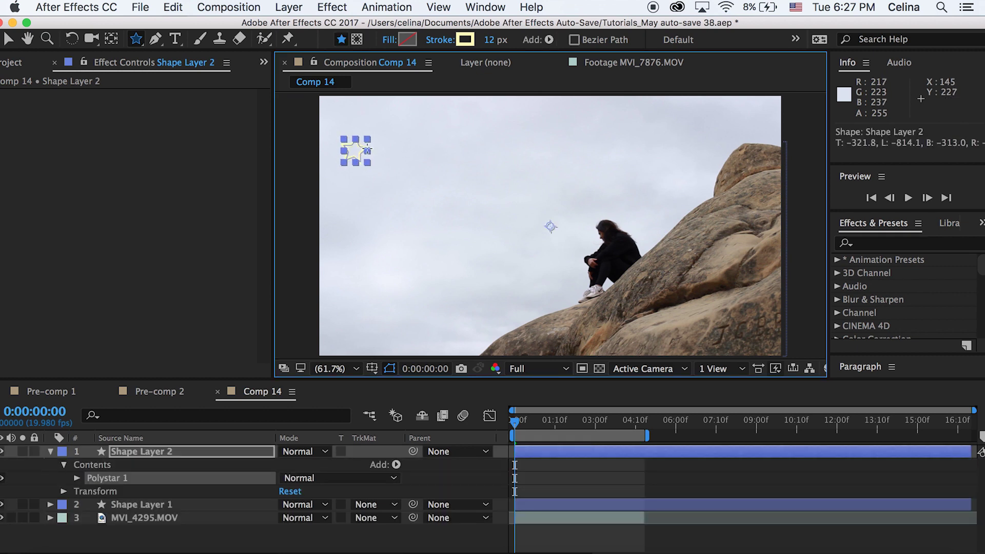
pyautogui.click(8, 38)
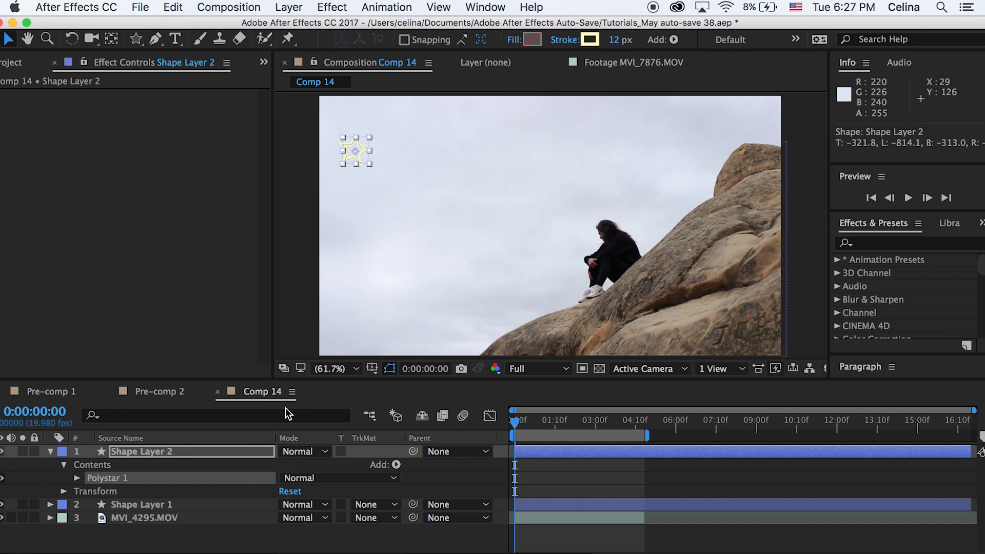
pyautogui.click(608, 478)
# Add a Repeater to the star and set it to 7 copies
pyautogui.click(396, 464)
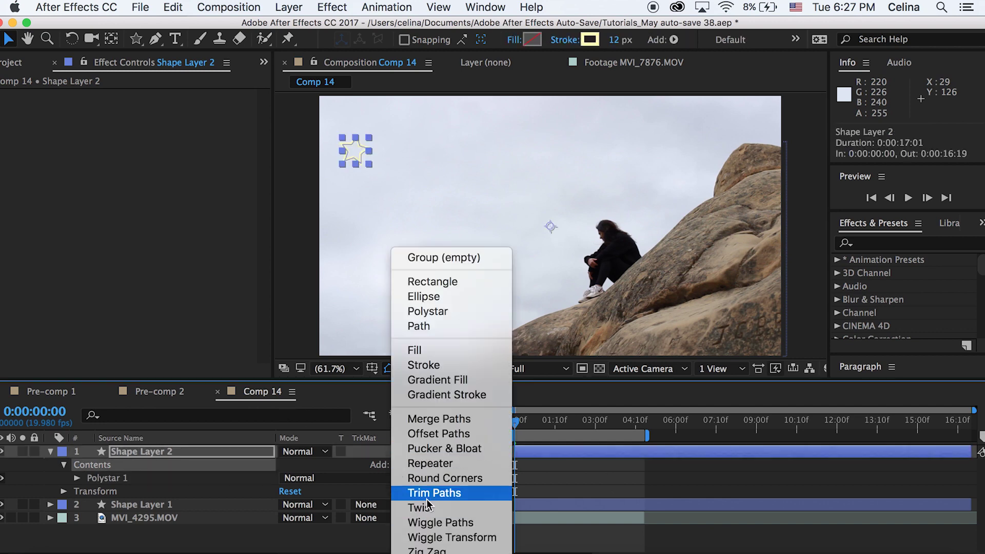
pyautogui.click(429, 465)
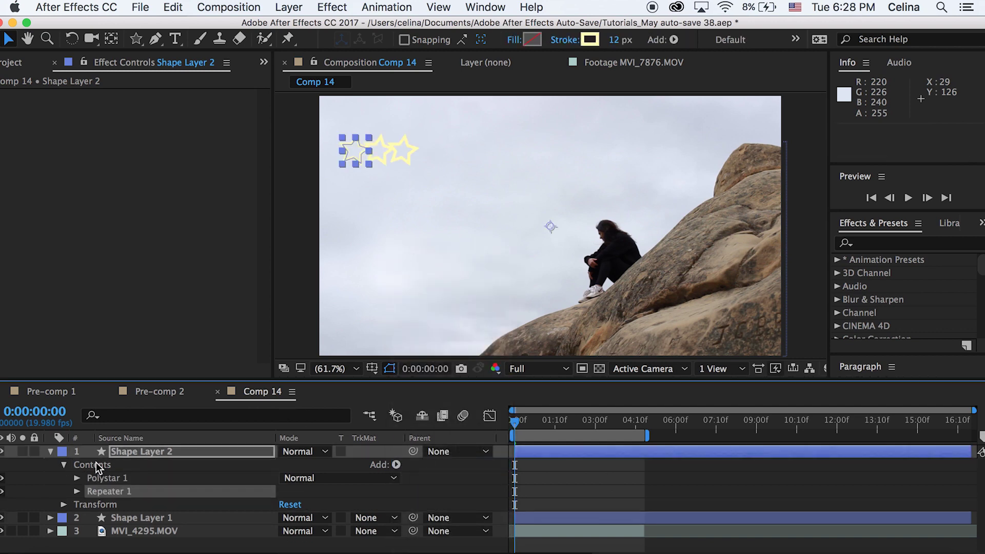
pyautogui.click(77, 491)
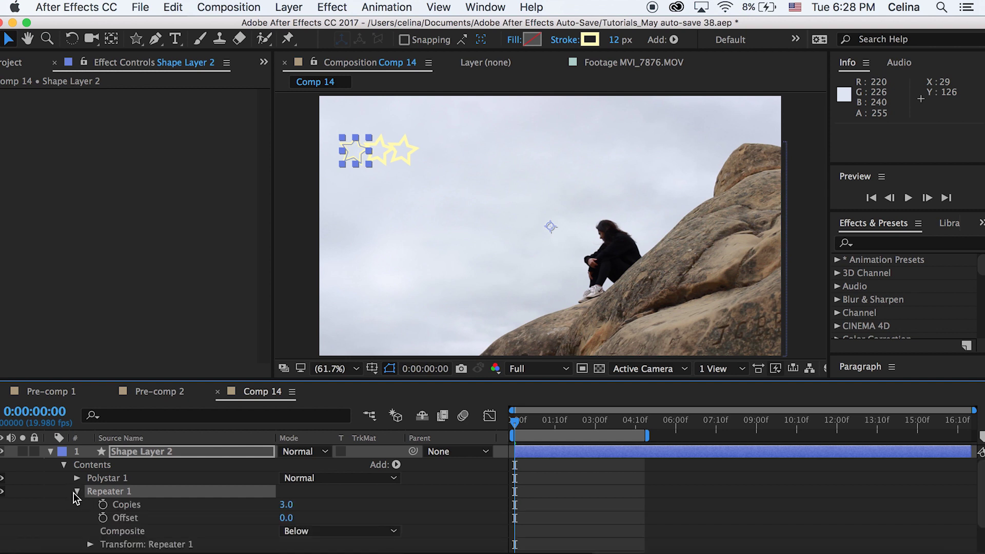
pyautogui.click(289, 503)
pyautogui.press('Return')
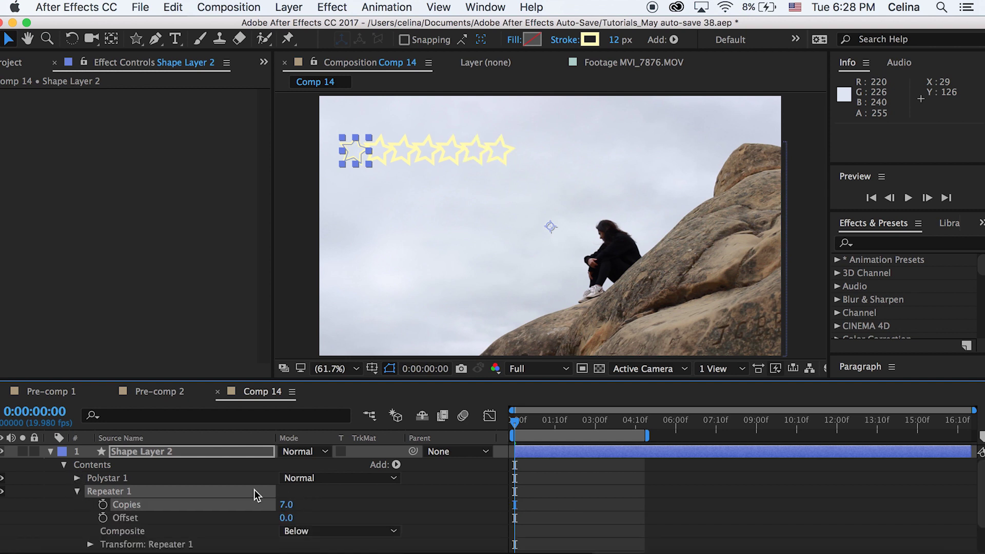
pyautogui.scroll(-3, 95, 515)
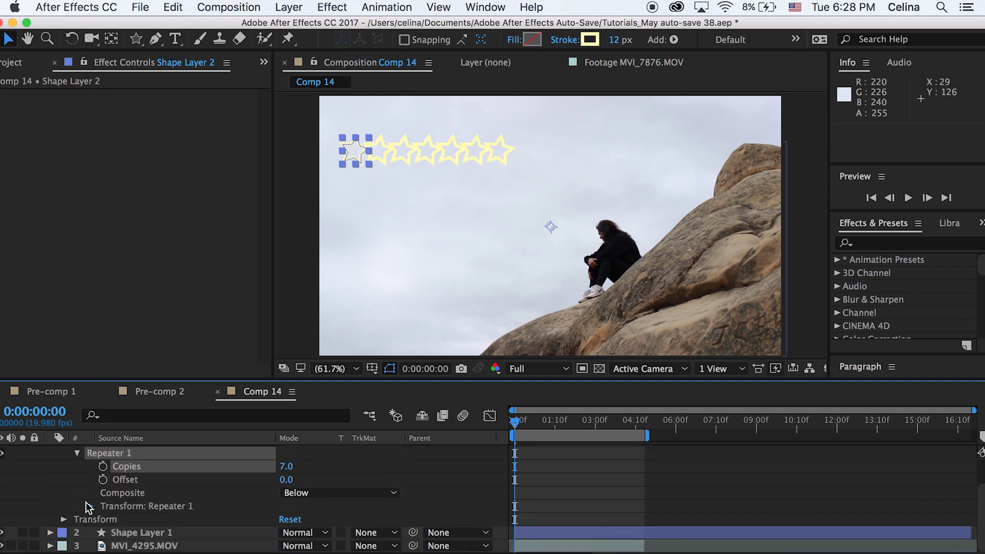
# Adjust the Repeater's transform Rotation and Position Y to fan the stars into an arc
pyautogui.click(88, 507)
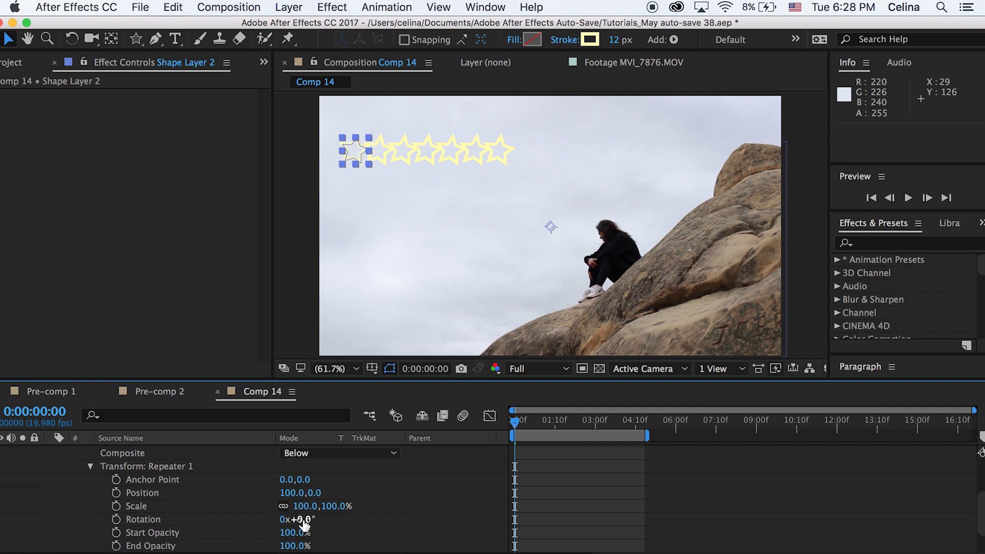
pyautogui.moveTo(303, 519); pyautogui.dragTo(326, 416)
pyautogui.moveTo(318, 465); pyautogui.dragTo(297, 465)
# Move Shape Layer 2's stars up and left, then slightly higher in the sky
pyautogui.click(534, 132)
pyautogui.scroll(3, 227, 504)
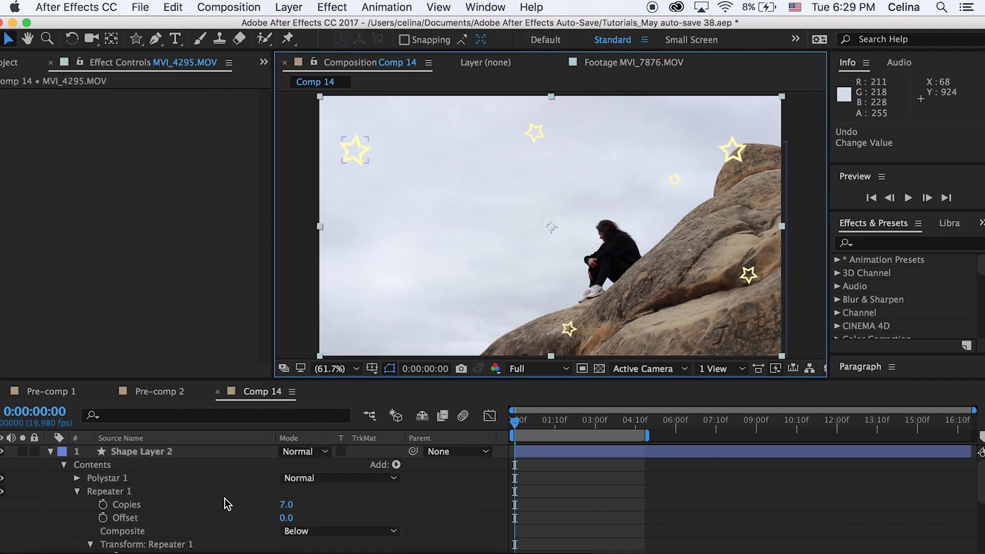
pyautogui.click(161, 451)
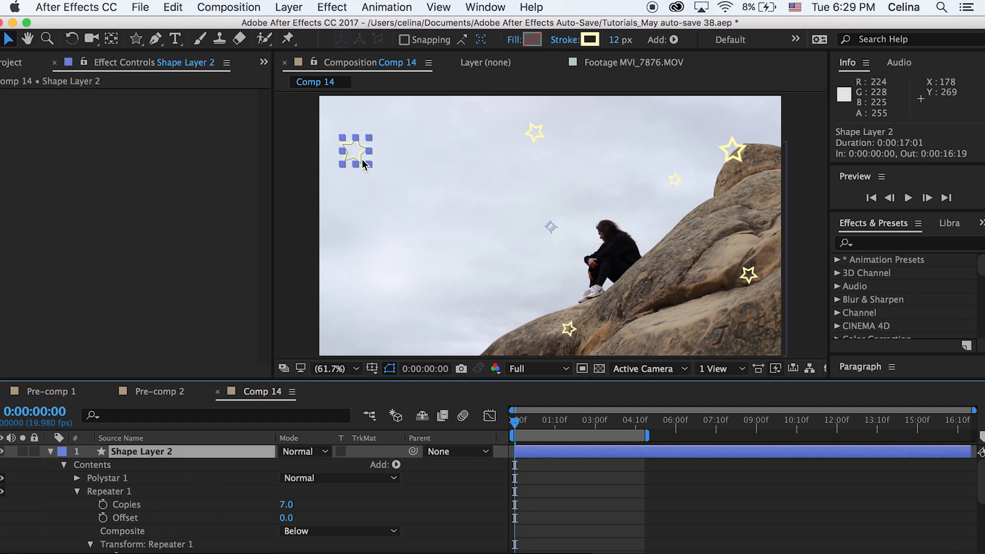
pyautogui.moveTo(381, 116); pyautogui.dragTo(258, 112)
pyautogui.click(518, 478)
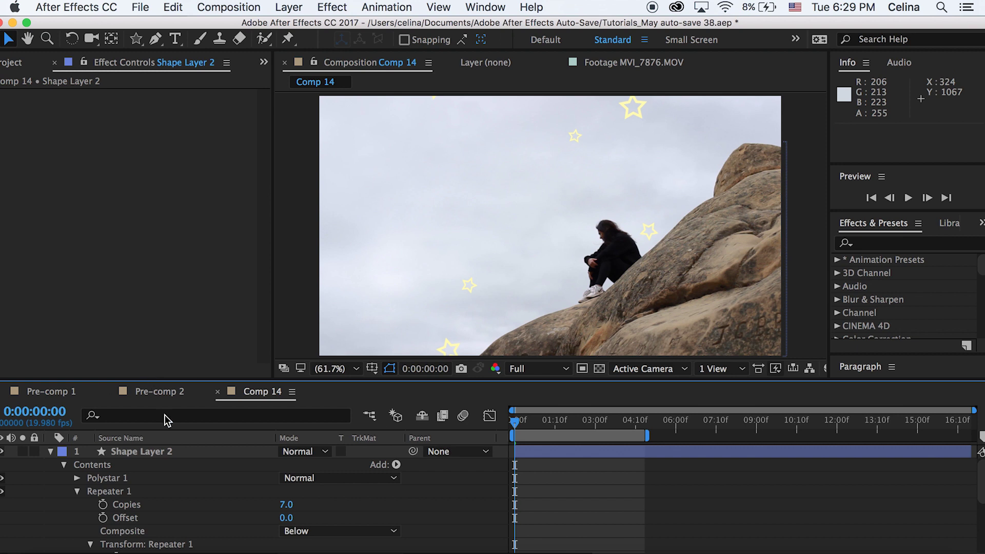
pyautogui.click(171, 450)
pyautogui.moveTo(449, 189); pyautogui.dragTo(447, 173)
pyautogui.click(568, 517)
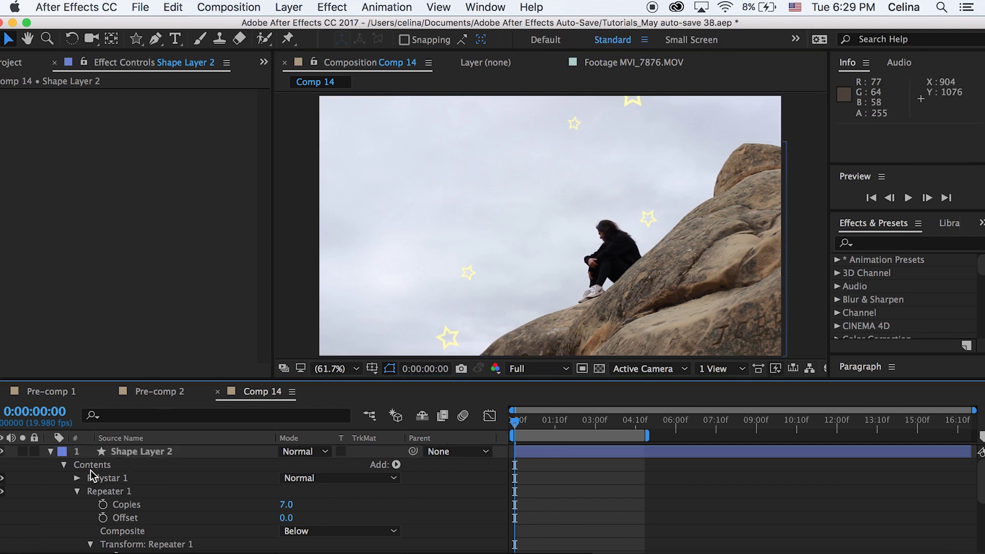
pyautogui.click(396, 465)
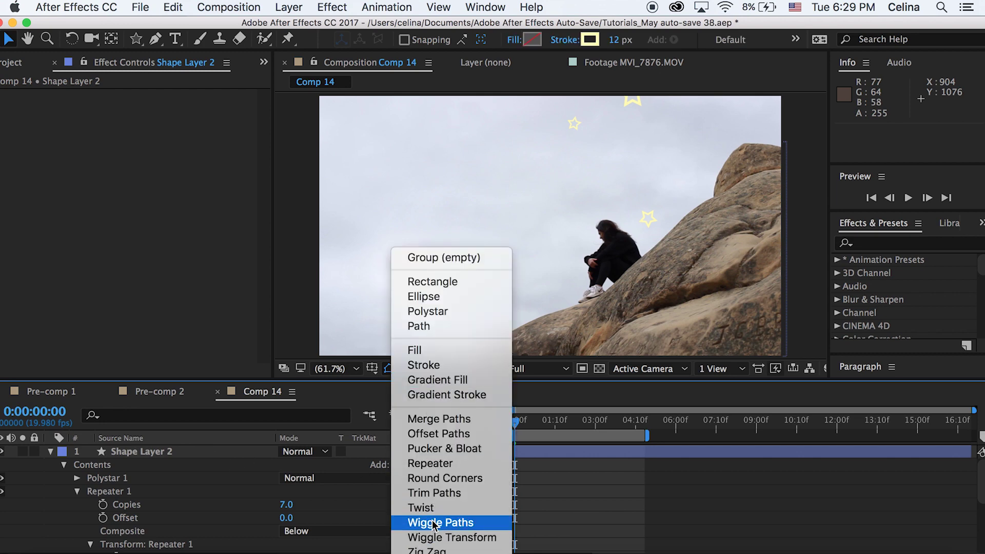
# Add Wiggle Transform to the stars and give it scale and 12° rotation variation
pyautogui.click(431, 536)
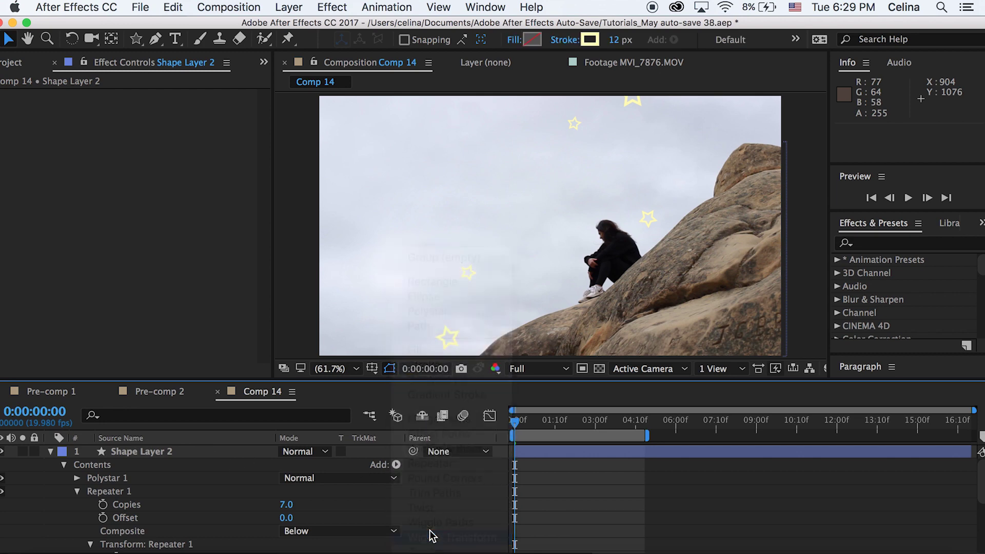
pyautogui.click(77, 504)
pyautogui.click(77, 491)
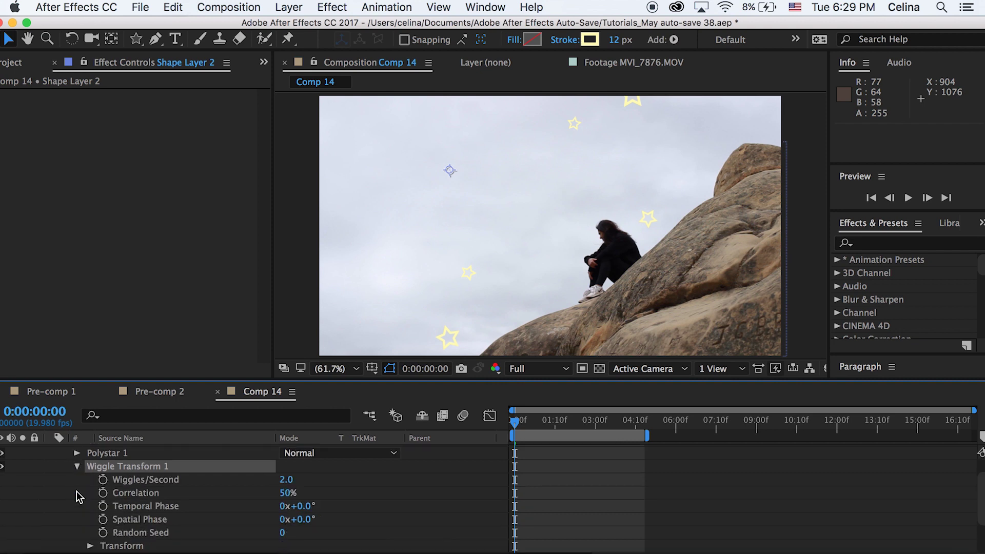
pyautogui.scroll(-3, 88, 508)
pyautogui.click(90, 493)
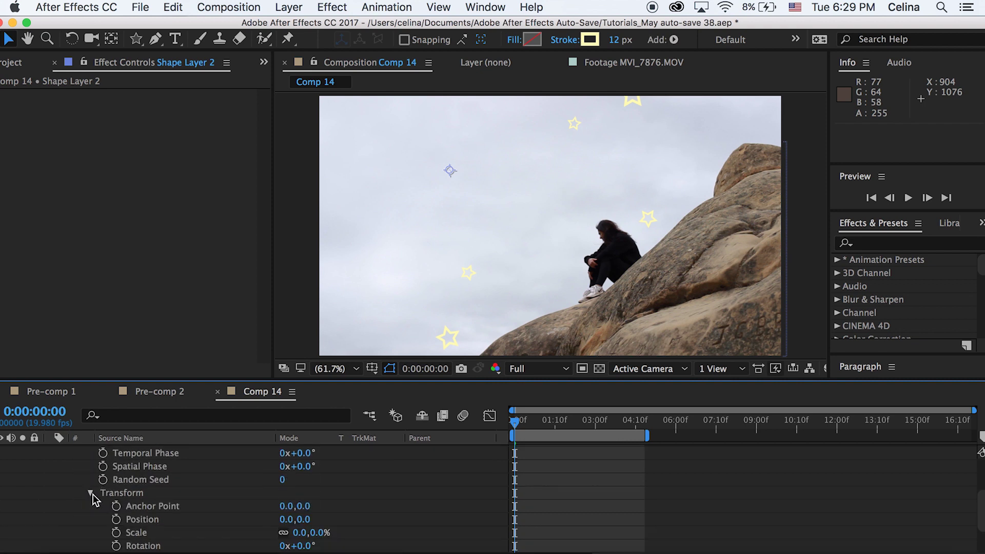
pyautogui.scroll(-2, 282, 533)
pyautogui.moveTo(315, 506)
pyautogui.mouseDown()
pyautogui.moveTo(328, 506)
pyautogui.moveTo(296, 506)
pyautogui.mouseUp()
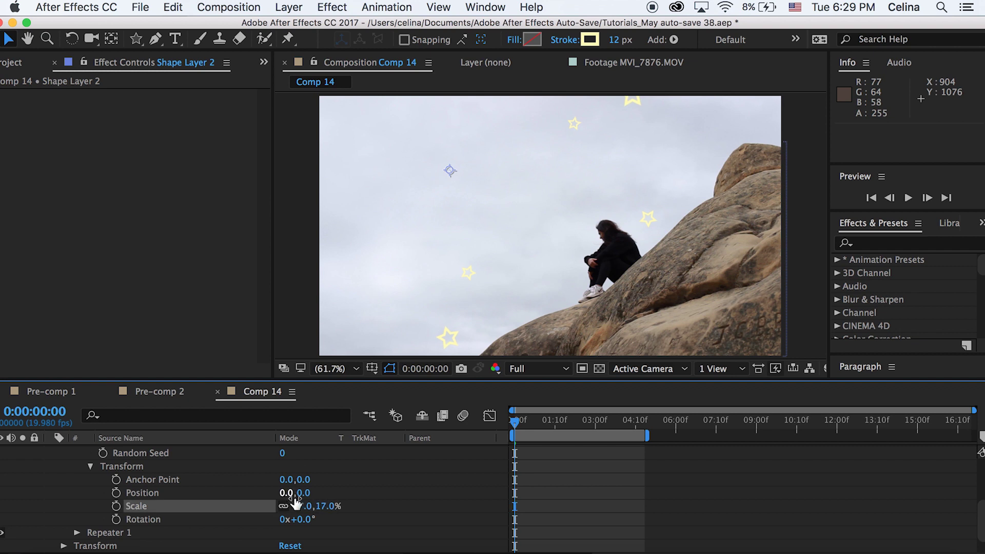
pyautogui.moveTo(305, 522); pyautogui.dragTo(318, 519)
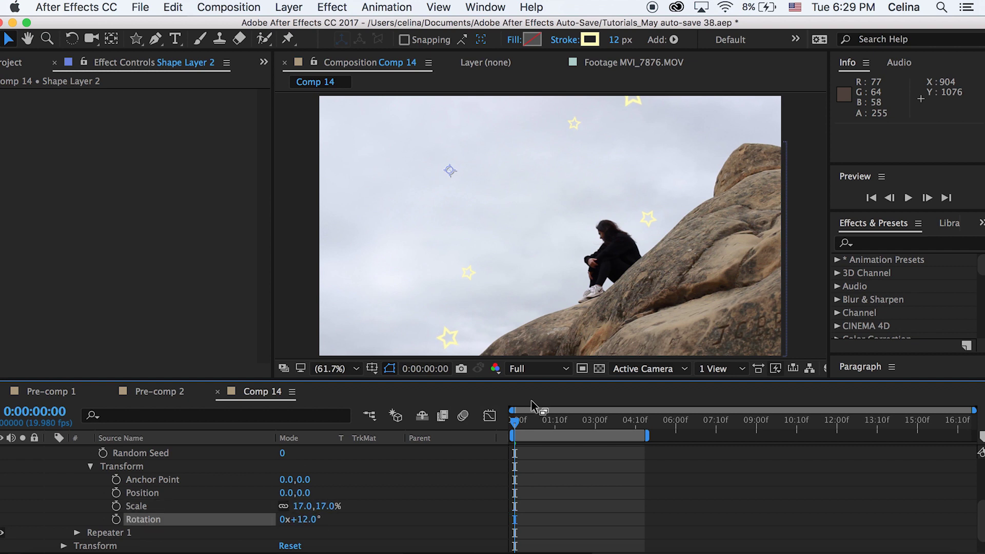
# Preview the wiggle, raise the scale variation to 56%, and preview again from the start
pyautogui.press('space')
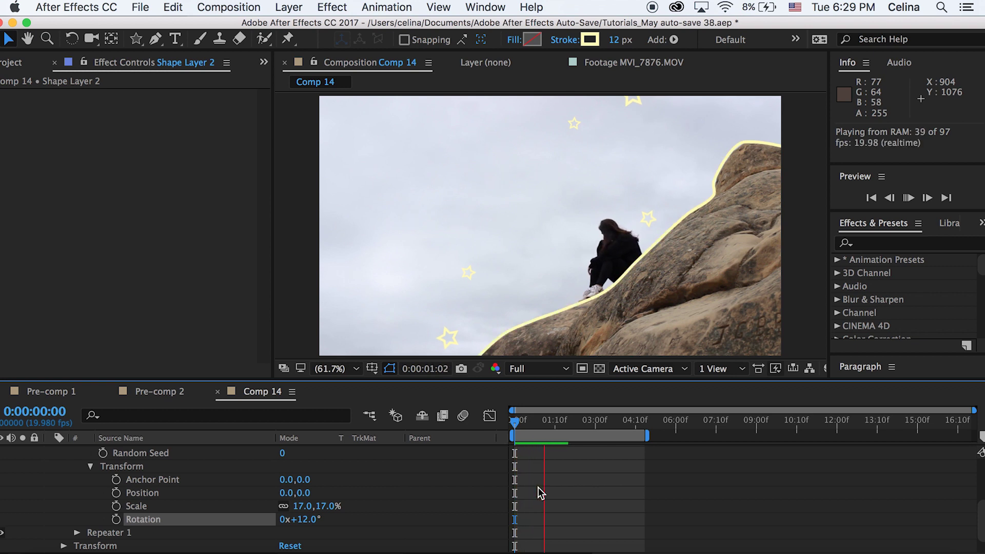
pyautogui.press('space')
pyautogui.moveTo(539, 421); pyautogui.dragTo(492, 439)
pyautogui.press('space')
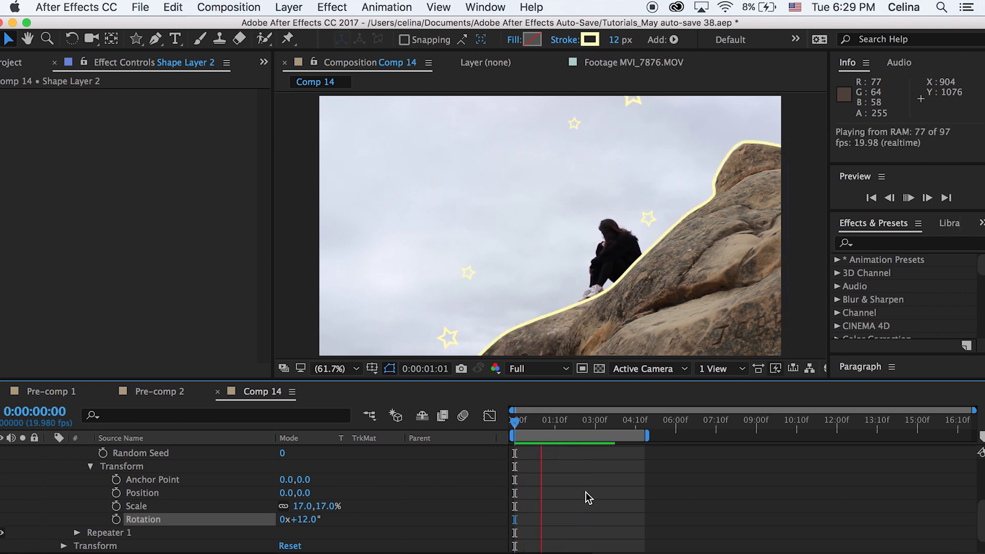
pyautogui.press('space')
pyautogui.moveTo(324, 510); pyautogui.dragTo(361, 511)
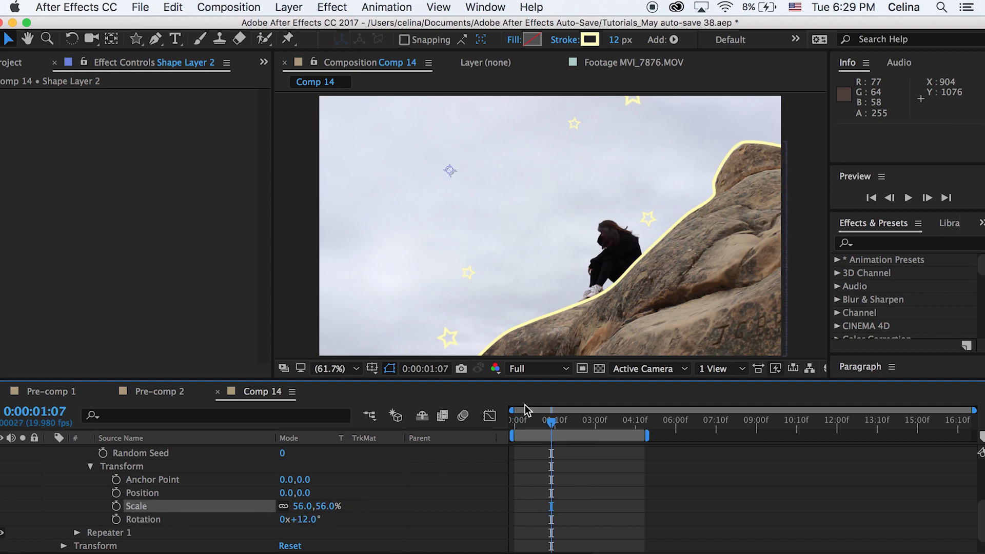
pyautogui.press('Home')
pyautogui.press('space')
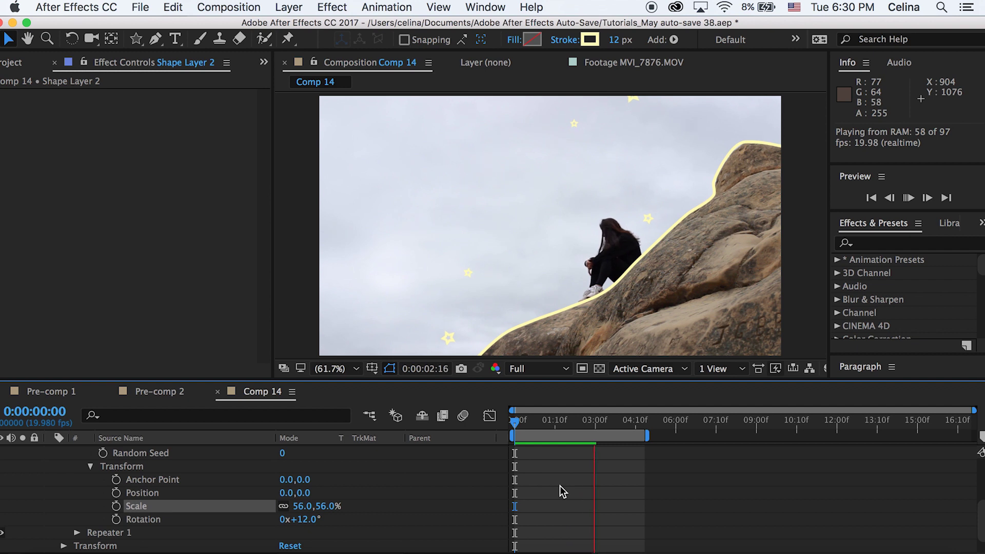
pyautogui.press('space')
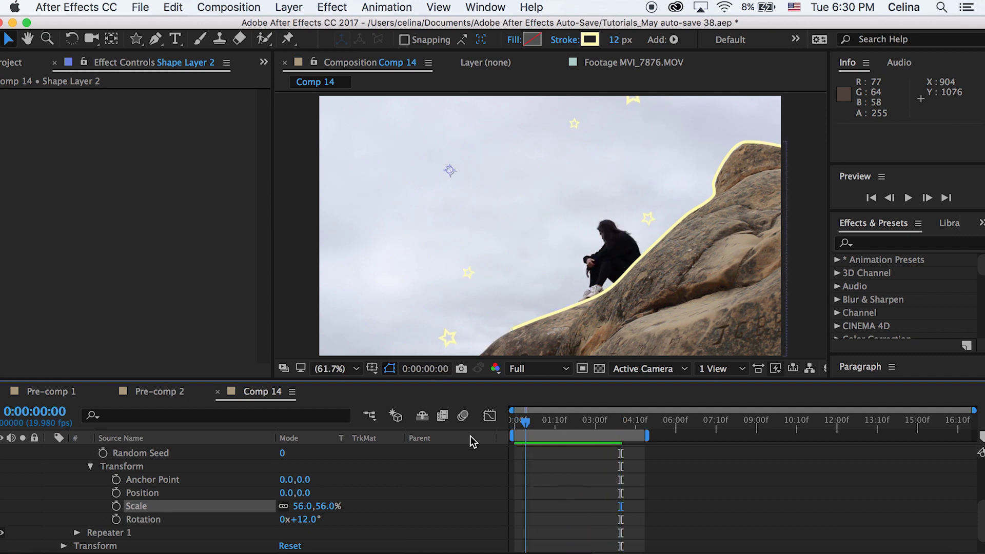
pyautogui.scroll(3, 576, 487)
pyautogui.scroll(2, 576, 488)
pyautogui.click(77, 490)
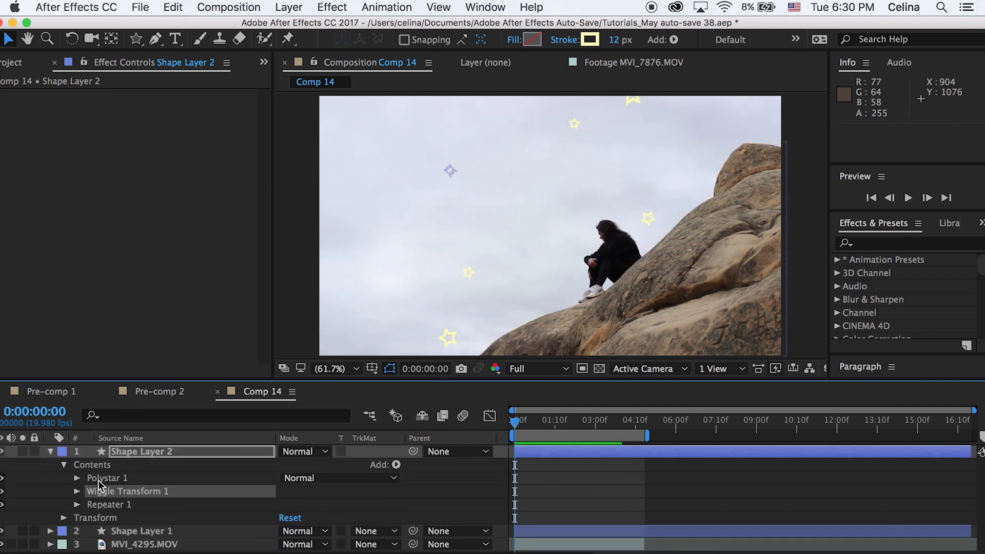
# Add Wiggle Paths to Shape Layer 2 with Size 3 and Detail 13, then preview the jitter
pyautogui.click(396, 464)
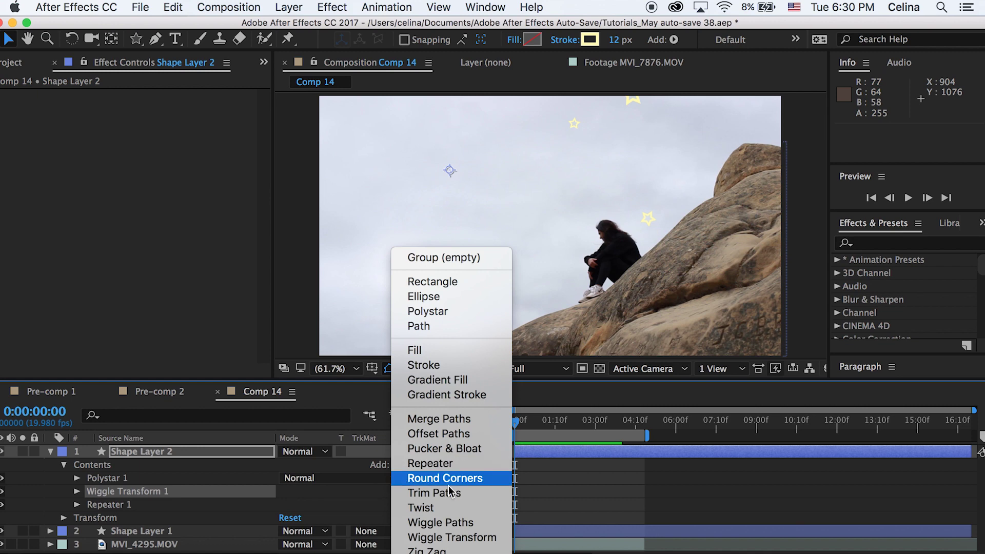
pyautogui.click(437, 523)
pyautogui.click(78, 505)
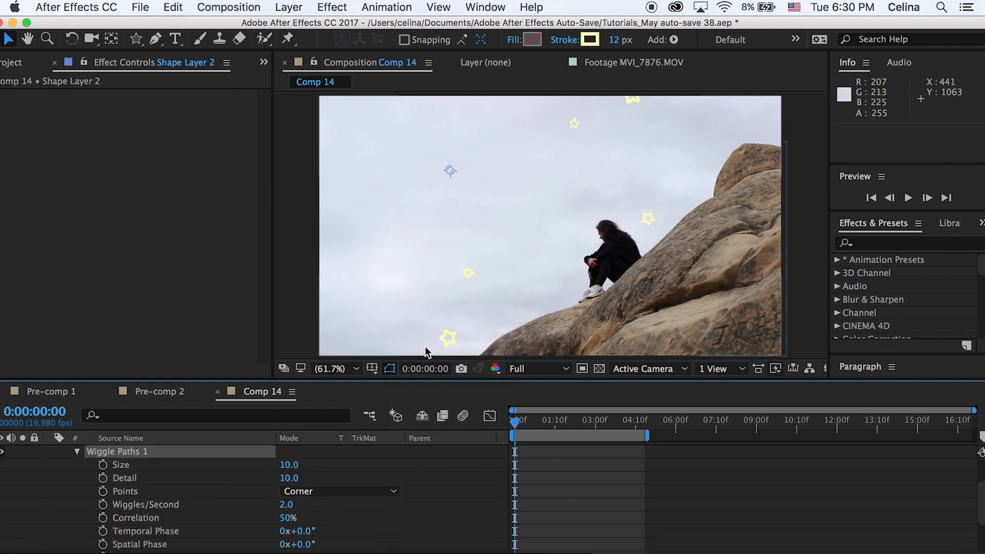
pyautogui.click(289, 464)
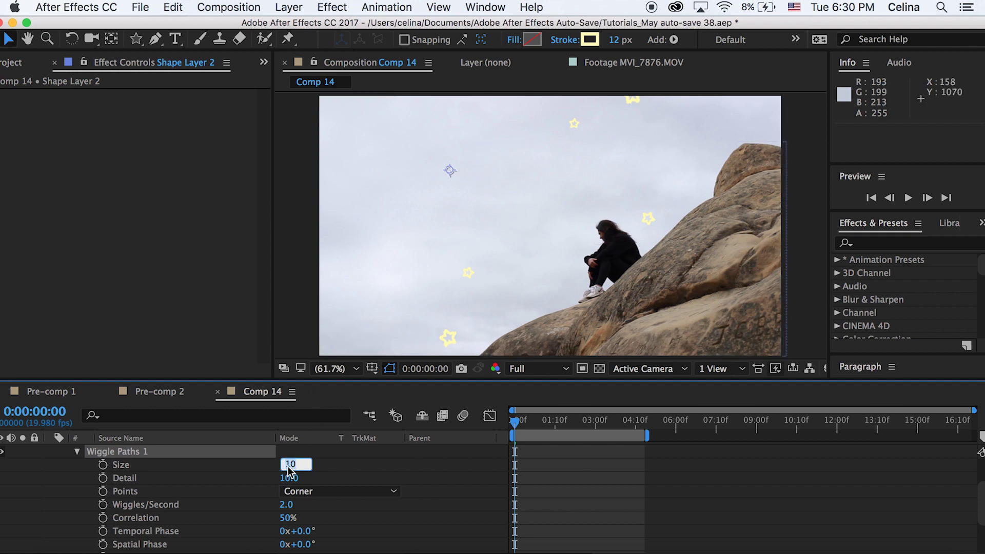
pyautogui.write('2')
pyautogui.press('Return')
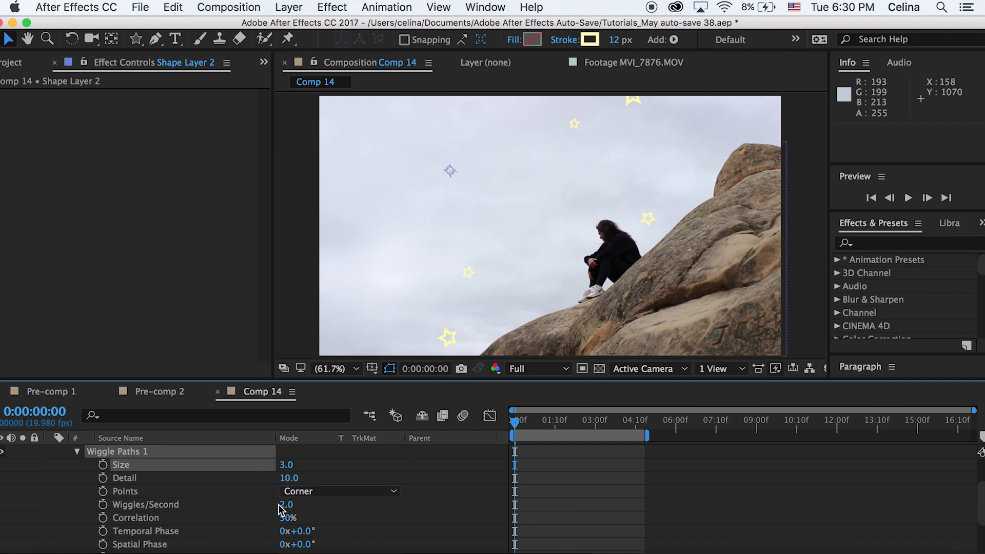
pyautogui.moveTo(289, 477); pyautogui.dragTo(275, 477)
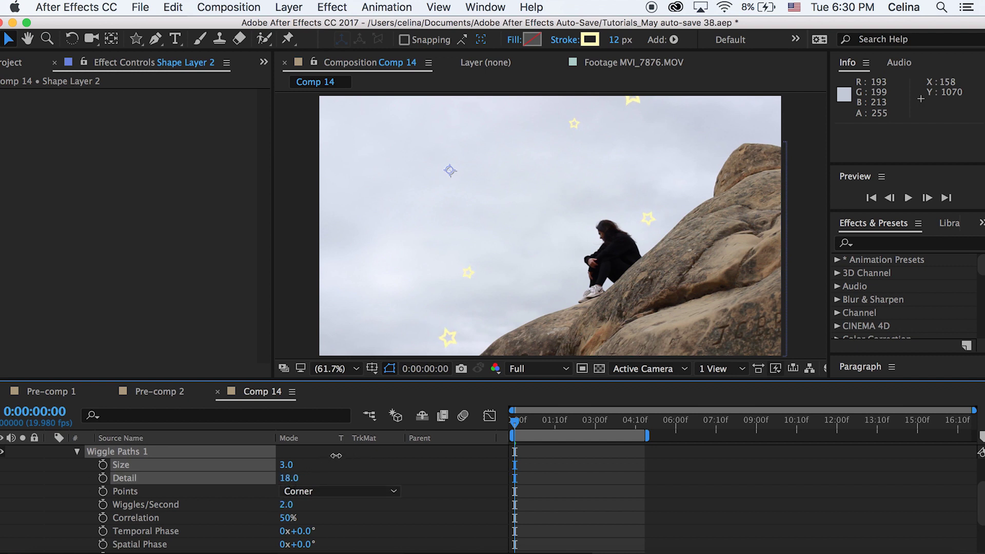
pyautogui.keyDown('super'); pyautogui.click(333, 460); pyautogui.keyUp('super')
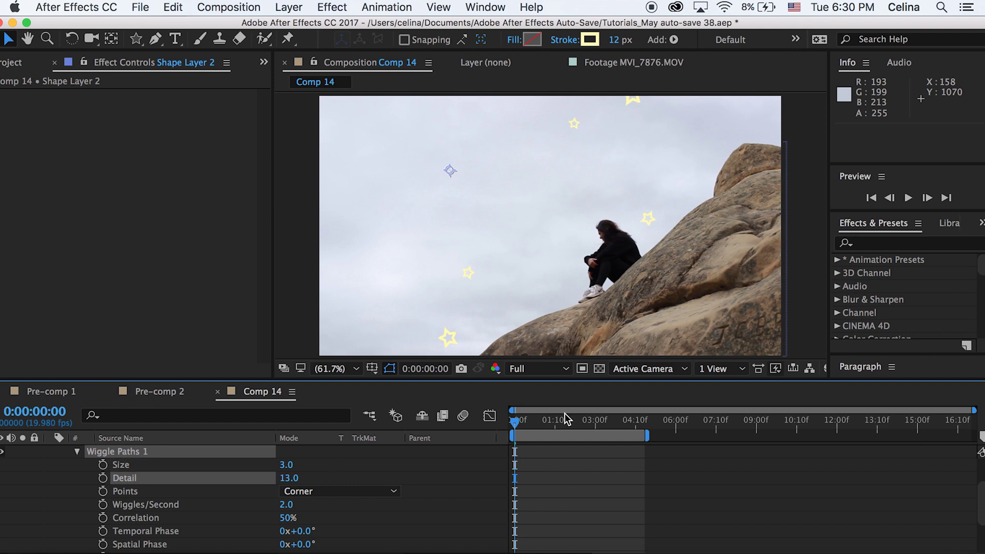
pyautogui.press('space')
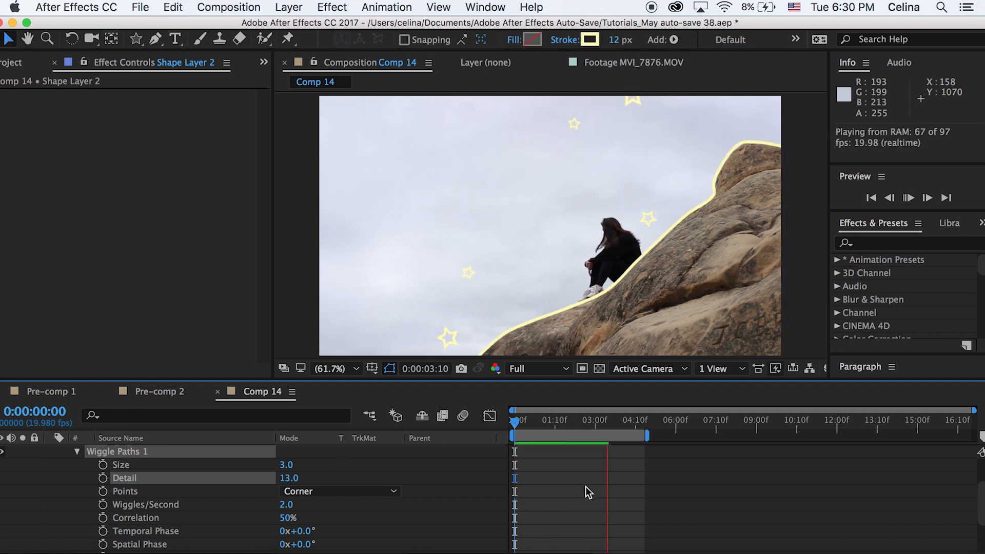
# Duplicate Shape Layer 2 and move the copy up and to the left in the sky
pyautogui.press('space')
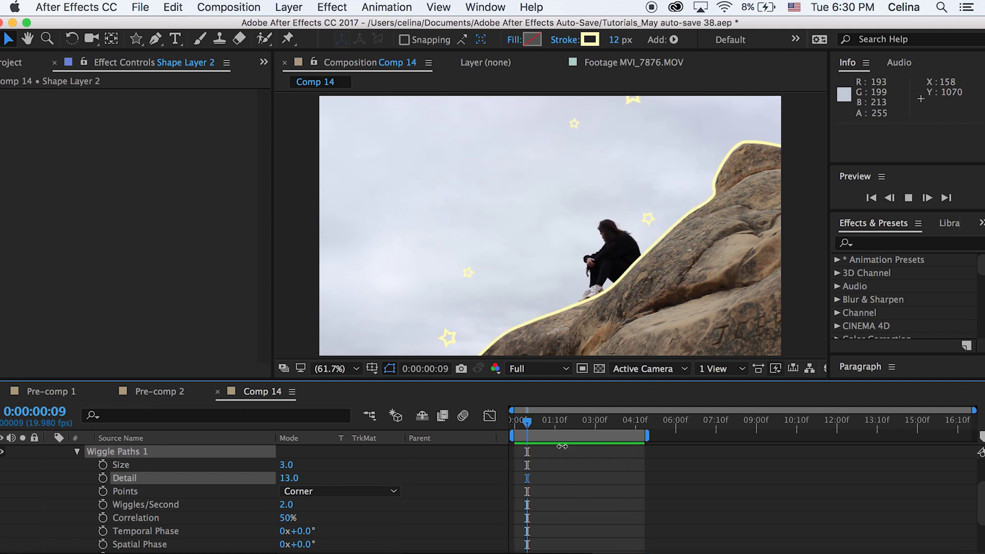
pyautogui.scroll(3, 562, 446)
pyautogui.click(50, 452)
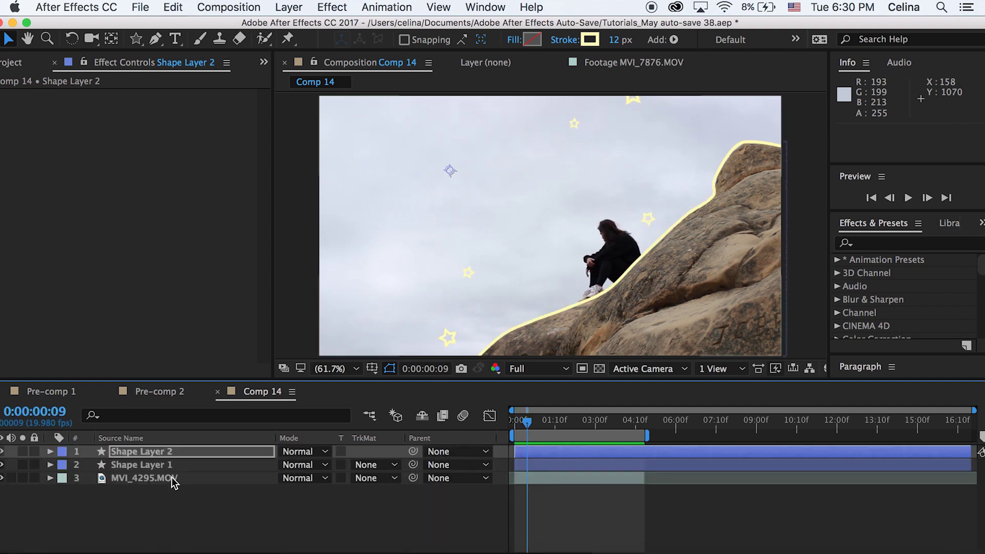
pyautogui.click(152, 453)
pyautogui.press('super+d')
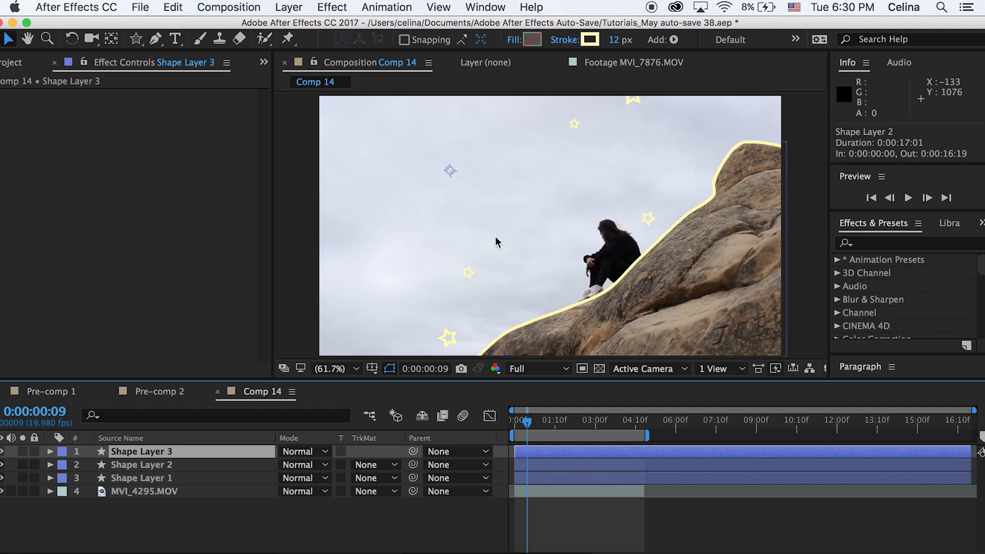
pyautogui.moveTo(450, 170); pyautogui.dragTo(341, 83)
pyautogui.press('Return')
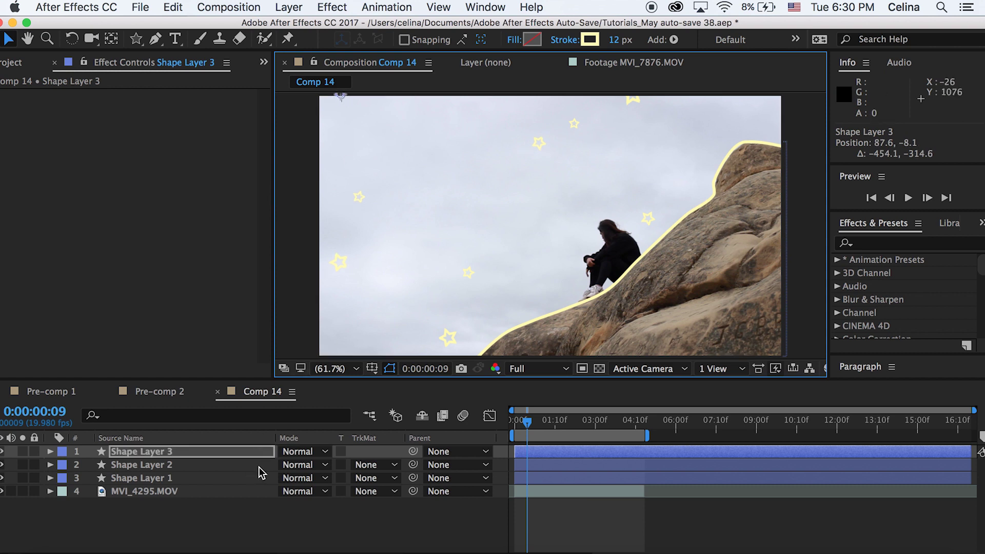
# Duplicate Shape Layer 3 and move the new copy up and to the right
pyautogui.click(232, 454)
pyautogui.press('super+d')
pyautogui.moveTo(366, 109); pyautogui.dragTo(563, 69)
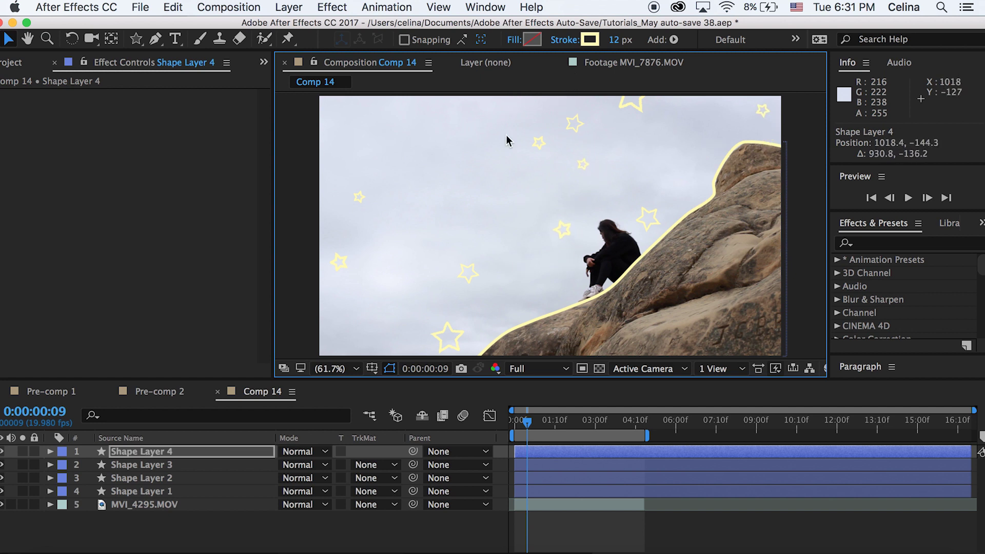
pyautogui.click(564, 532)
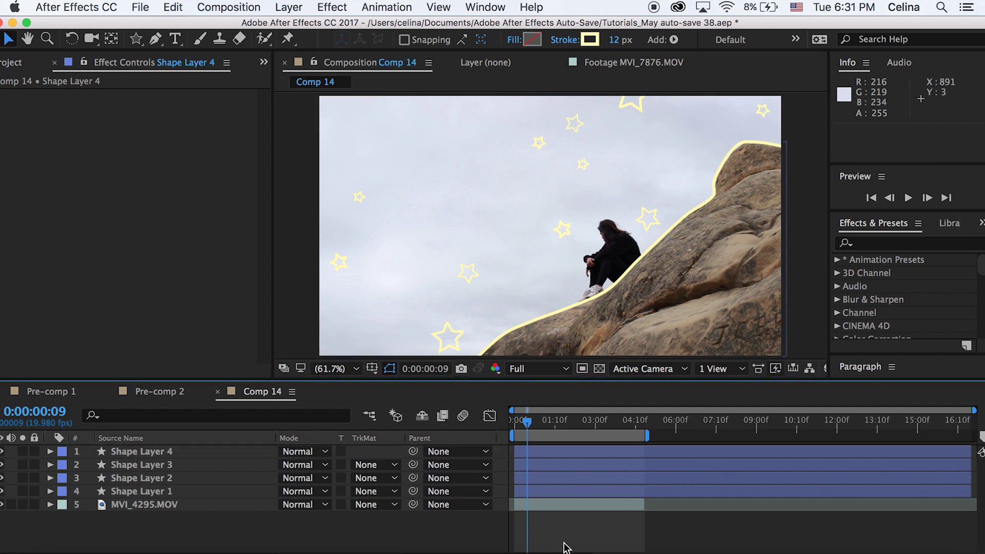
pyautogui.click(530, 452)
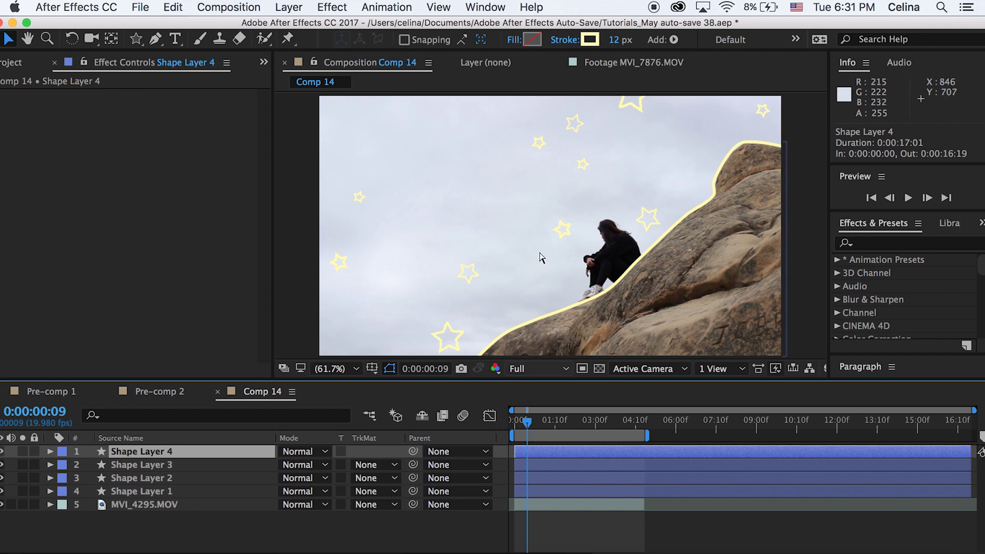
pyautogui.click(97, 491)
# Add a Wiggle Paths operation to Shape Layer 1's contents so the ridge stroke jitters
pyautogui.click(51, 491)
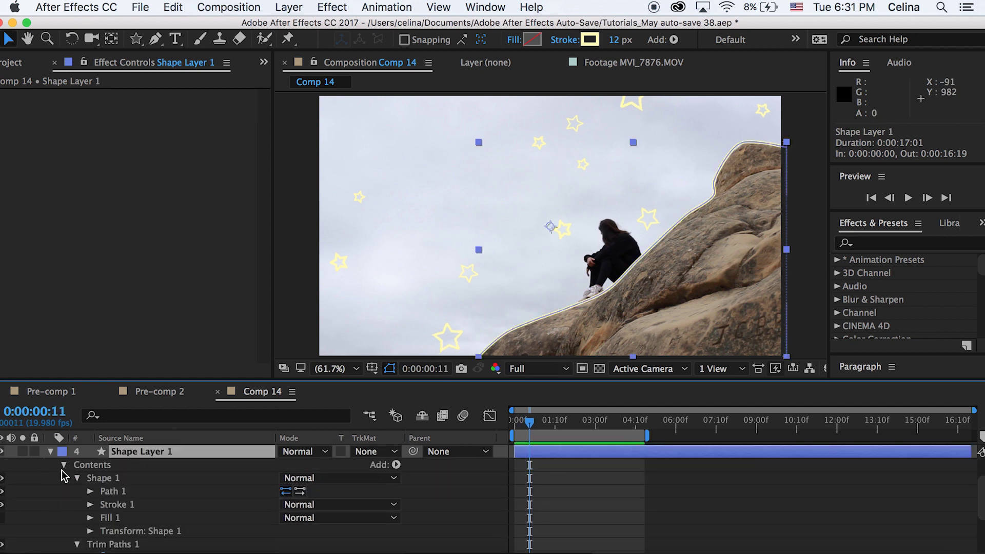
pyautogui.click(103, 466)
pyautogui.click(396, 465)
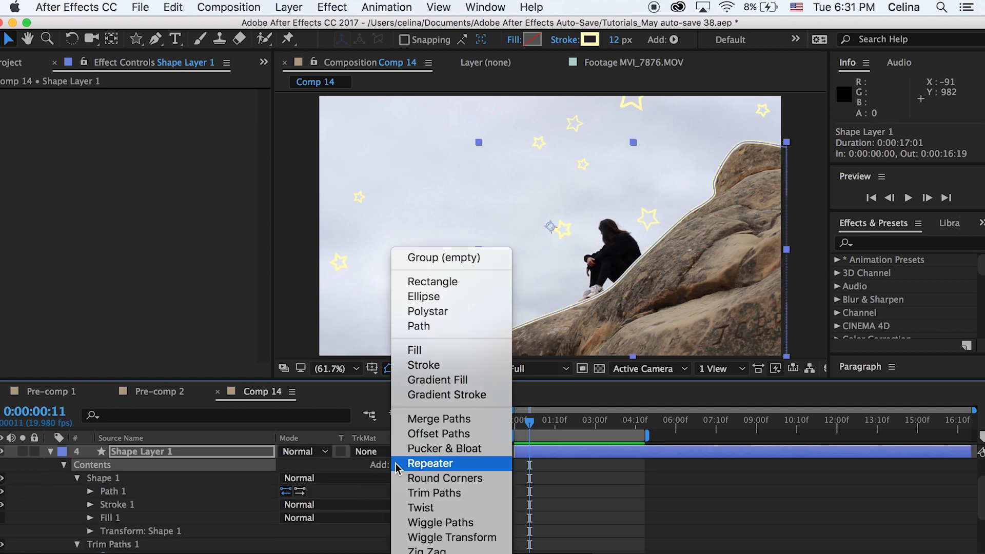
pyautogui.click(436, 523)
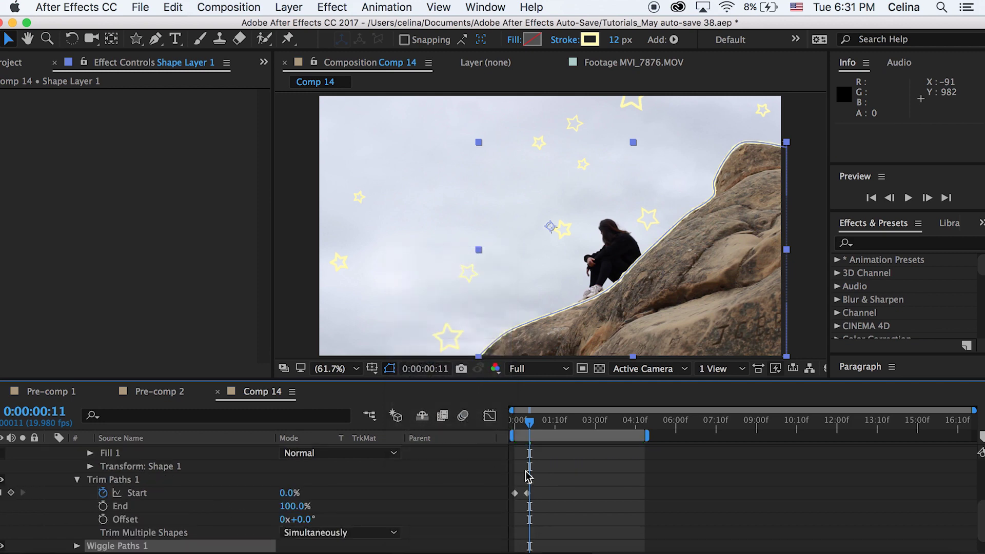
pyautogui.click(572, 485)
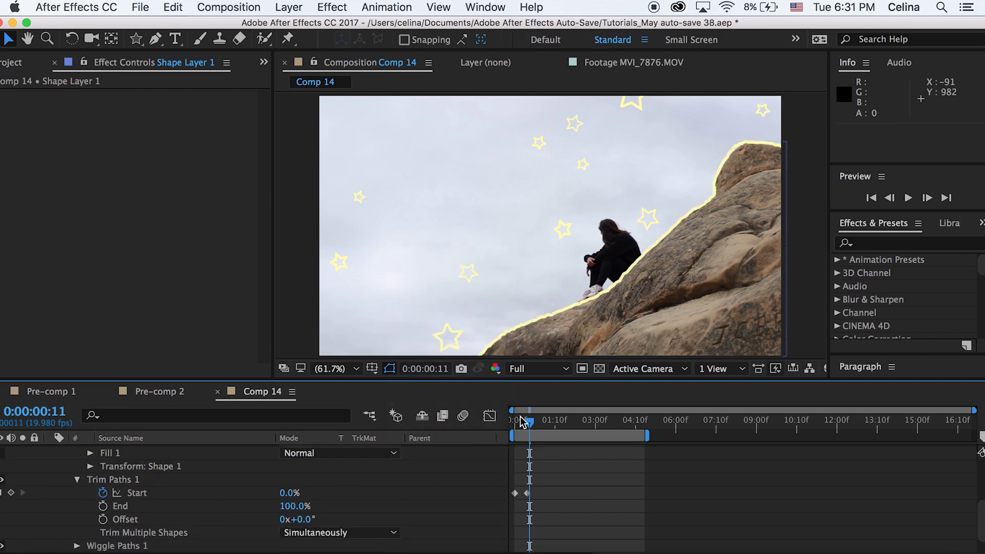
# Preview the wobbling yellow ridge stroke from the start of the timeline, twice
pyautogui.press('Home')
pyautogui.press('space')
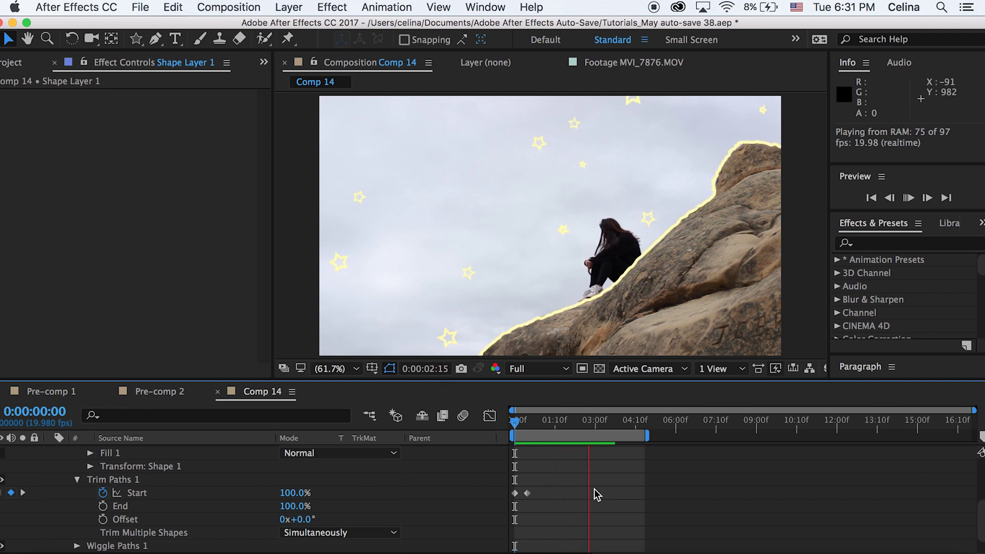
pyautogui.click(622, 421)
pyautogui.press('Home')
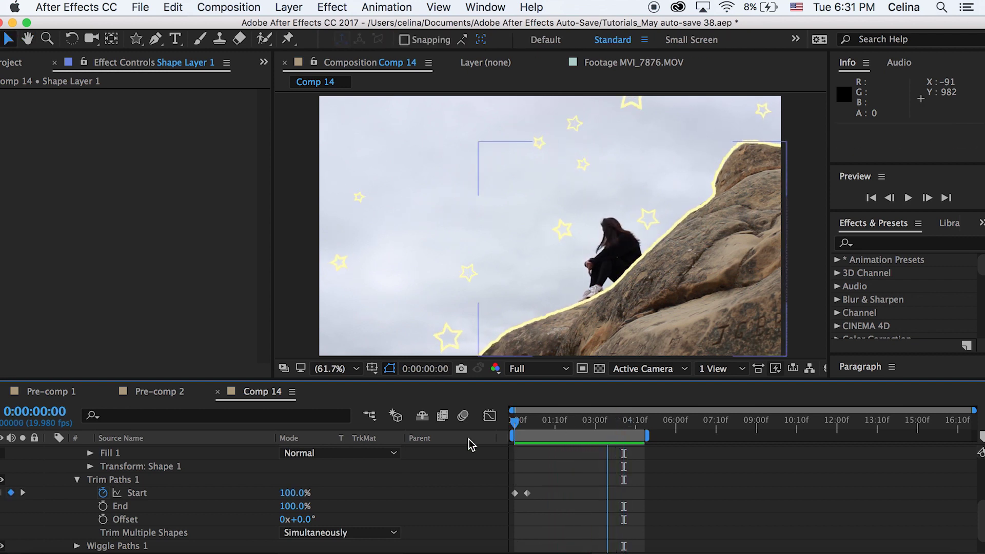
pyautogui.press('space')
pyautogui.press('space')
pyautogui.scroll(5, 454, 505)
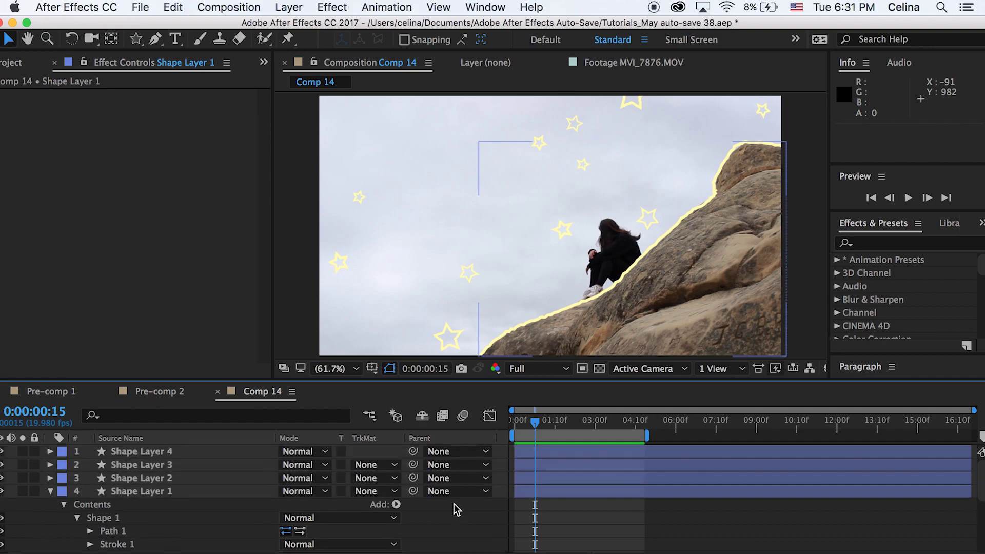